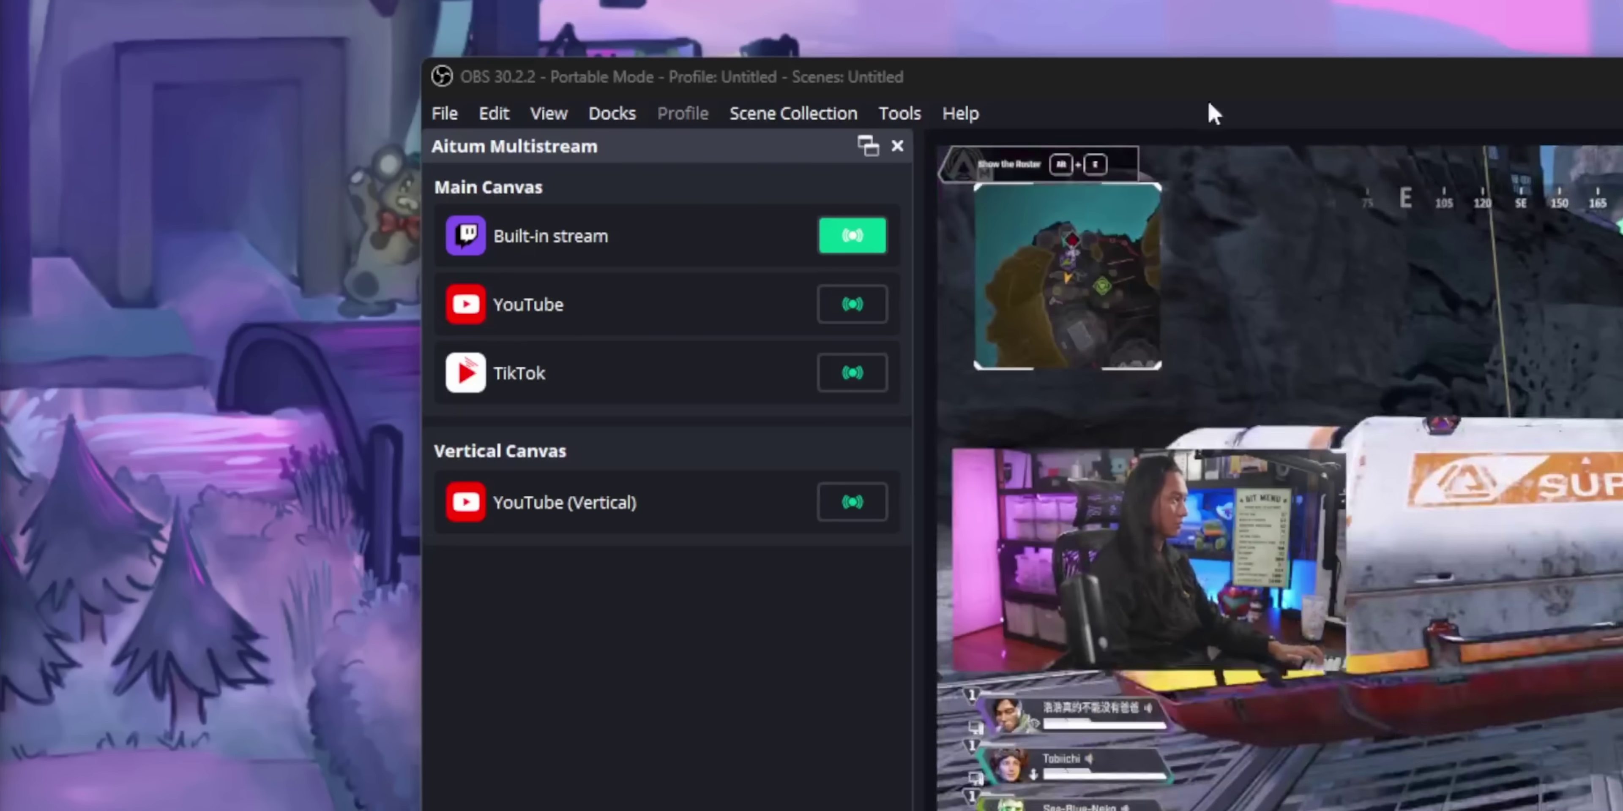
- Start the YouTube output in the Aitum dock alongside the live Twitch built-in stream
{"action": "left_click", "coordinate": [867, 309]}
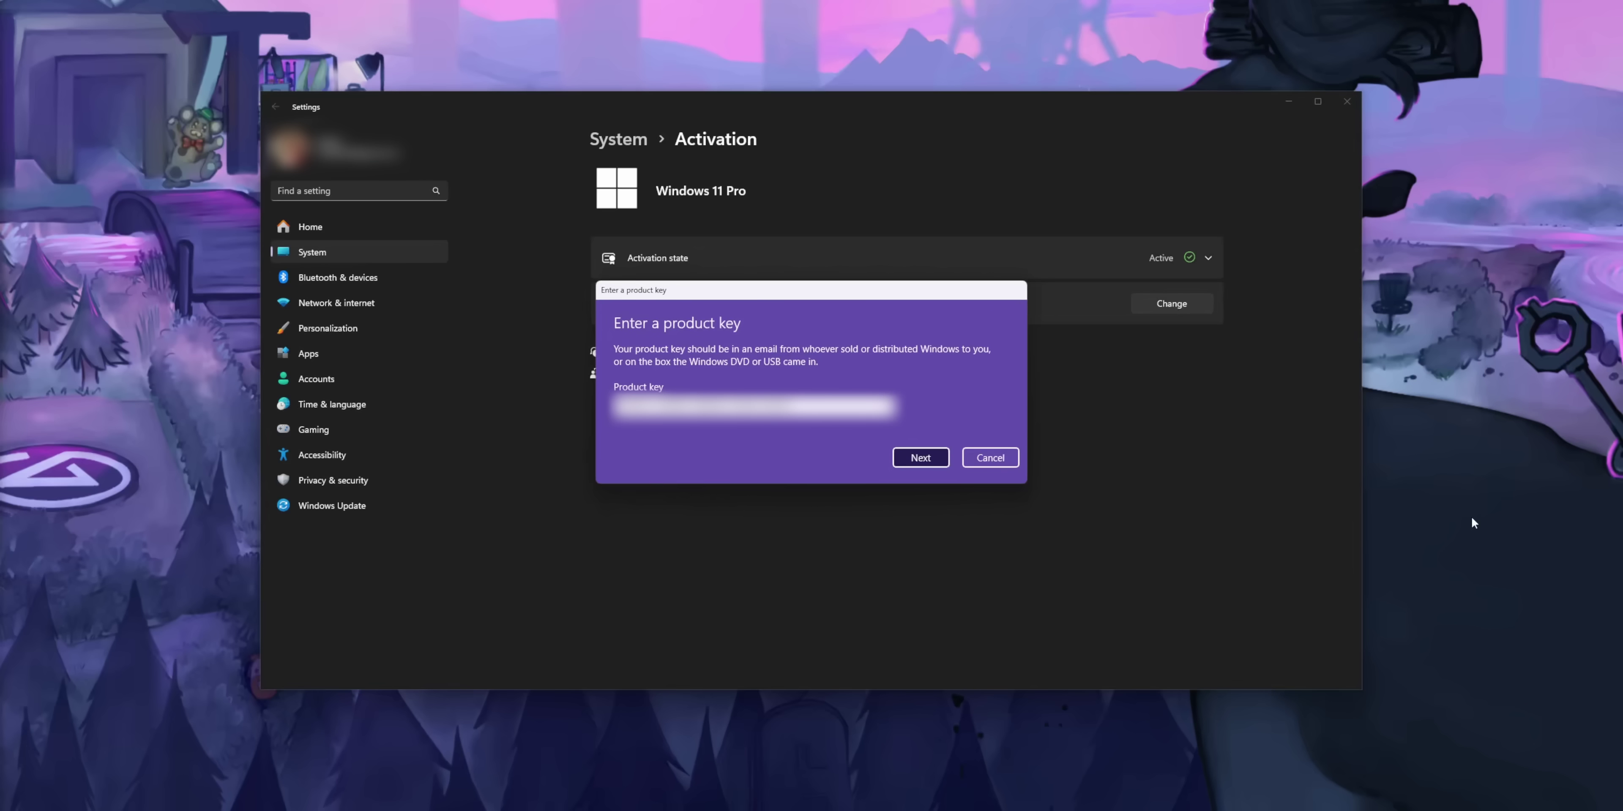
- Cancel the Enter a product key dialog on the Windows Activation page
{"action": "left_click", "coordinate": [1006, 464]}
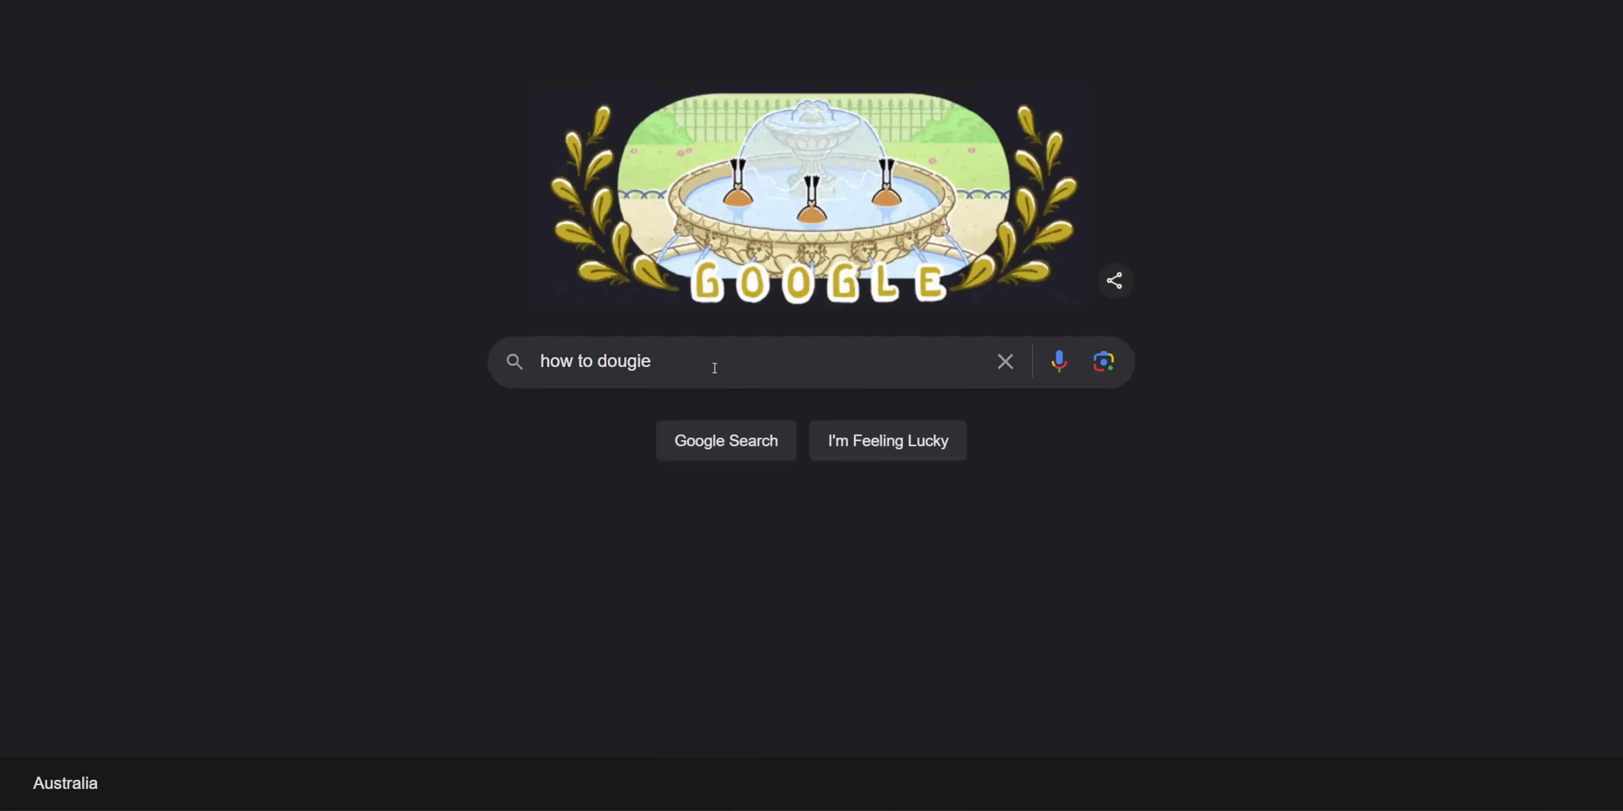
- Search Google for 'aitum multistream' to find the plugin, then return to OBS's Docks menu
{"action": "type", "text": "aitum multistream"}
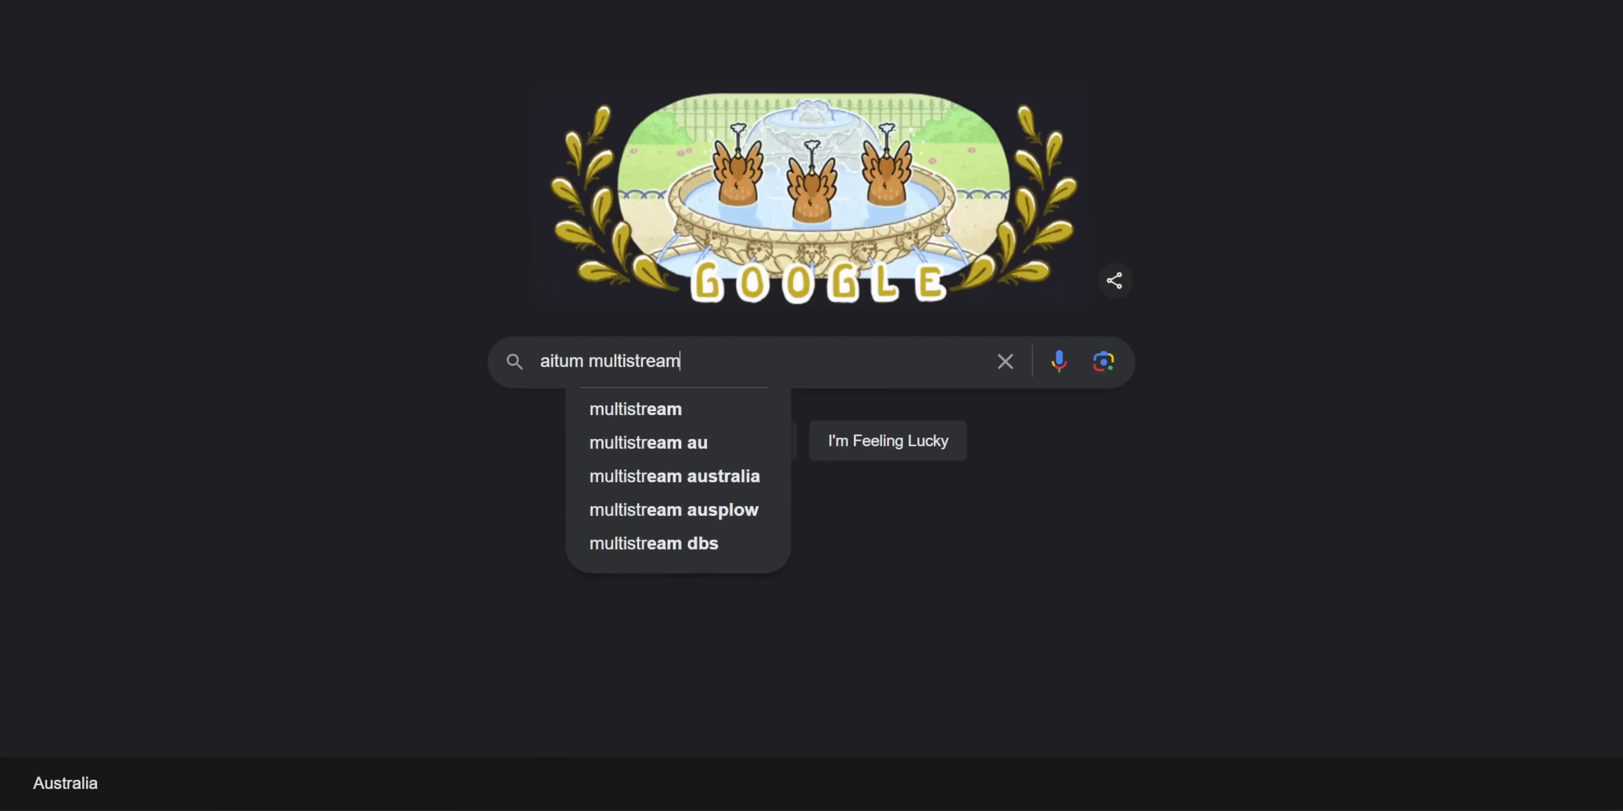
{"action": "key", "text": "Return"}
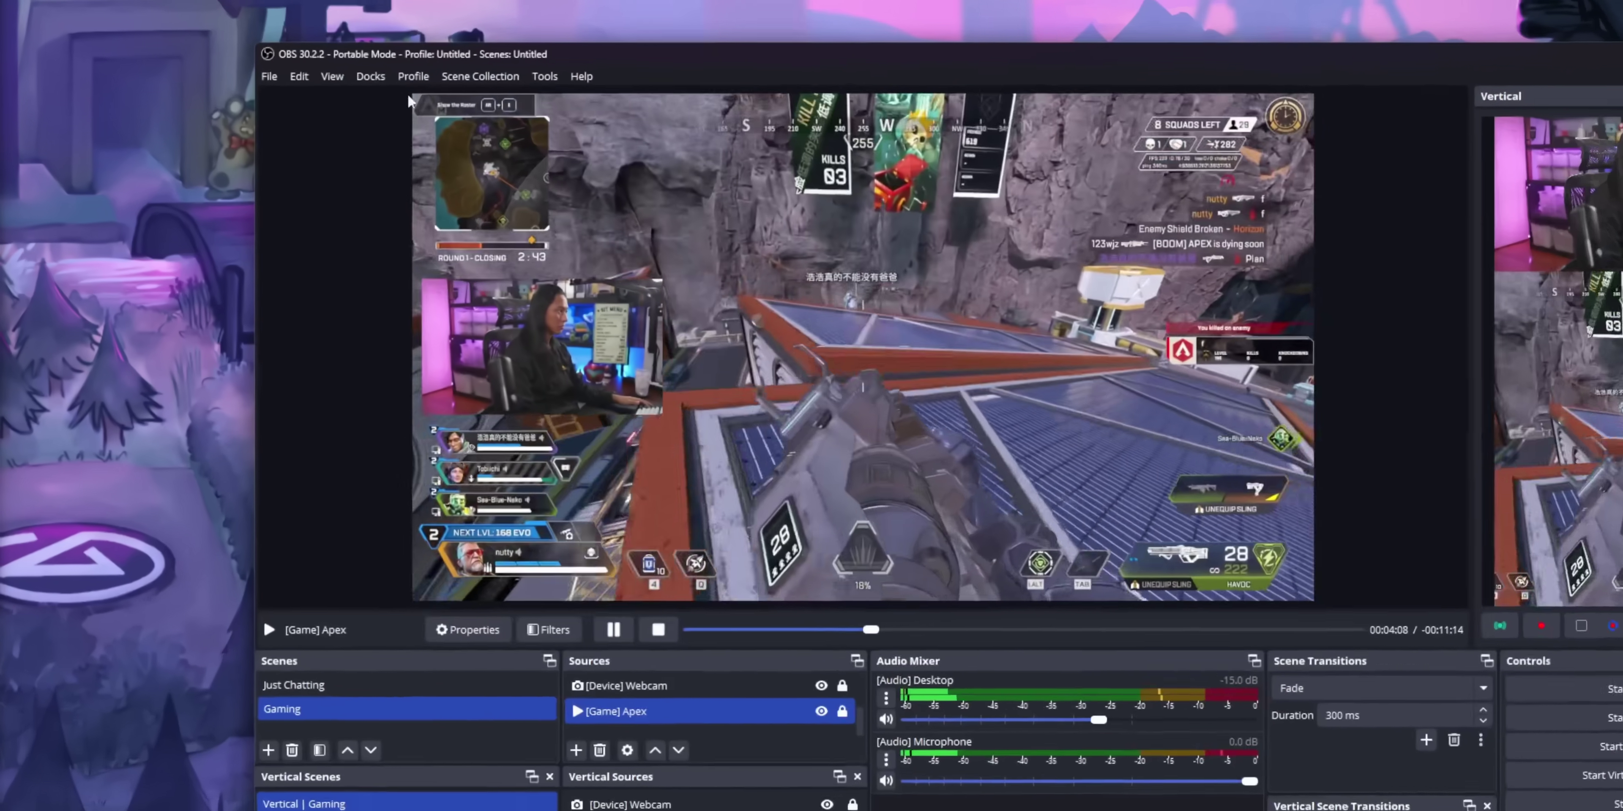
{"action": "left_click", "coordinate": [362, 78]}
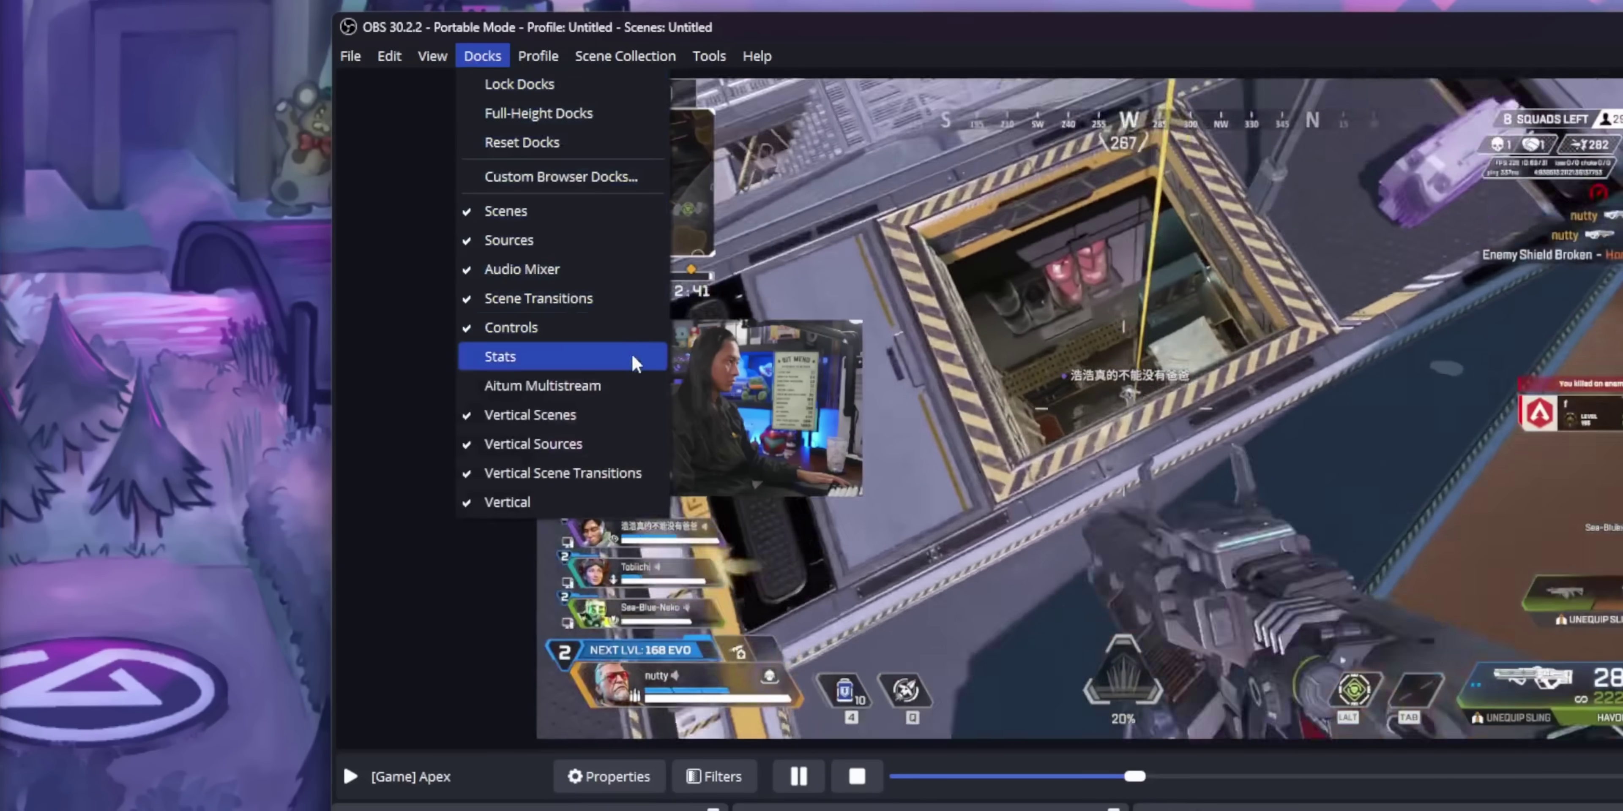
- Show the Aitum Multistream dock on the left side of the OBS window
{"action": "left_click", "coordinate": [645, 386]}
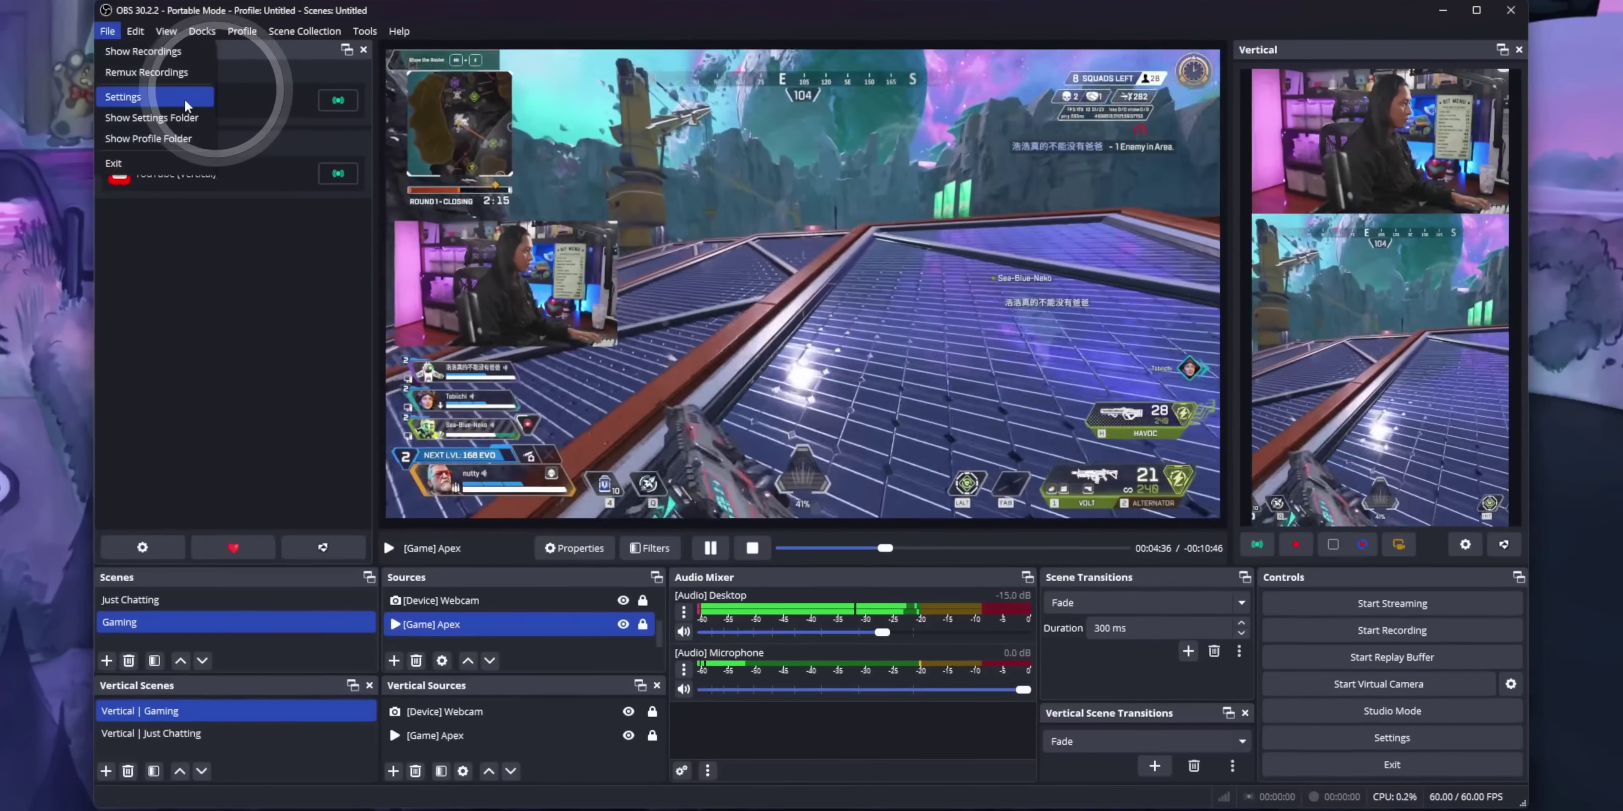
- Set the built-in stream's service to Twitch in OBS Stream settings
{"action": "left_click", "coordinate": [183, 105]}
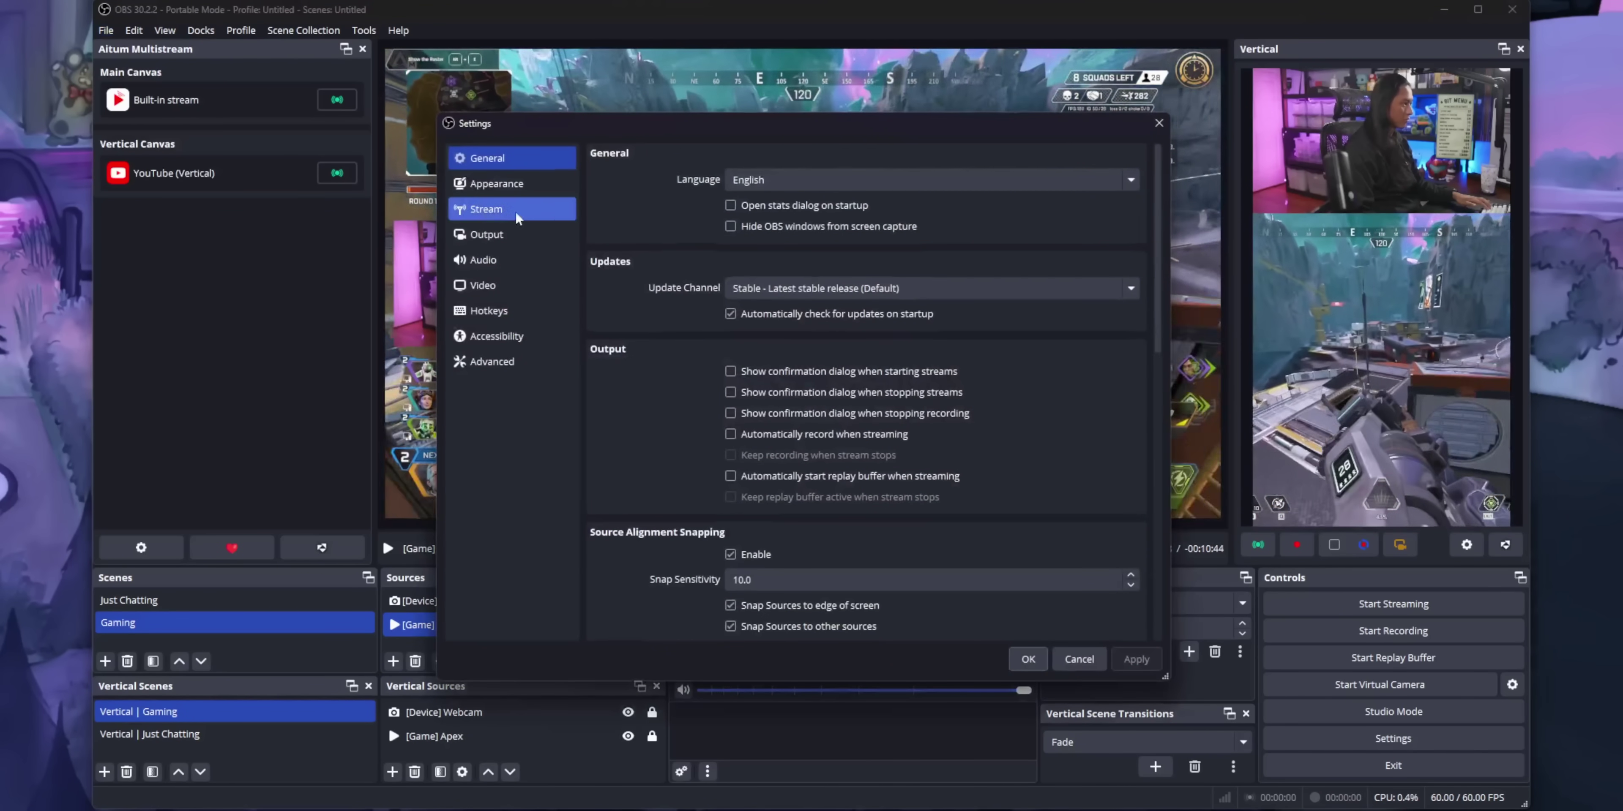
{"action": "left_click", "coordinate": [569, 217]}
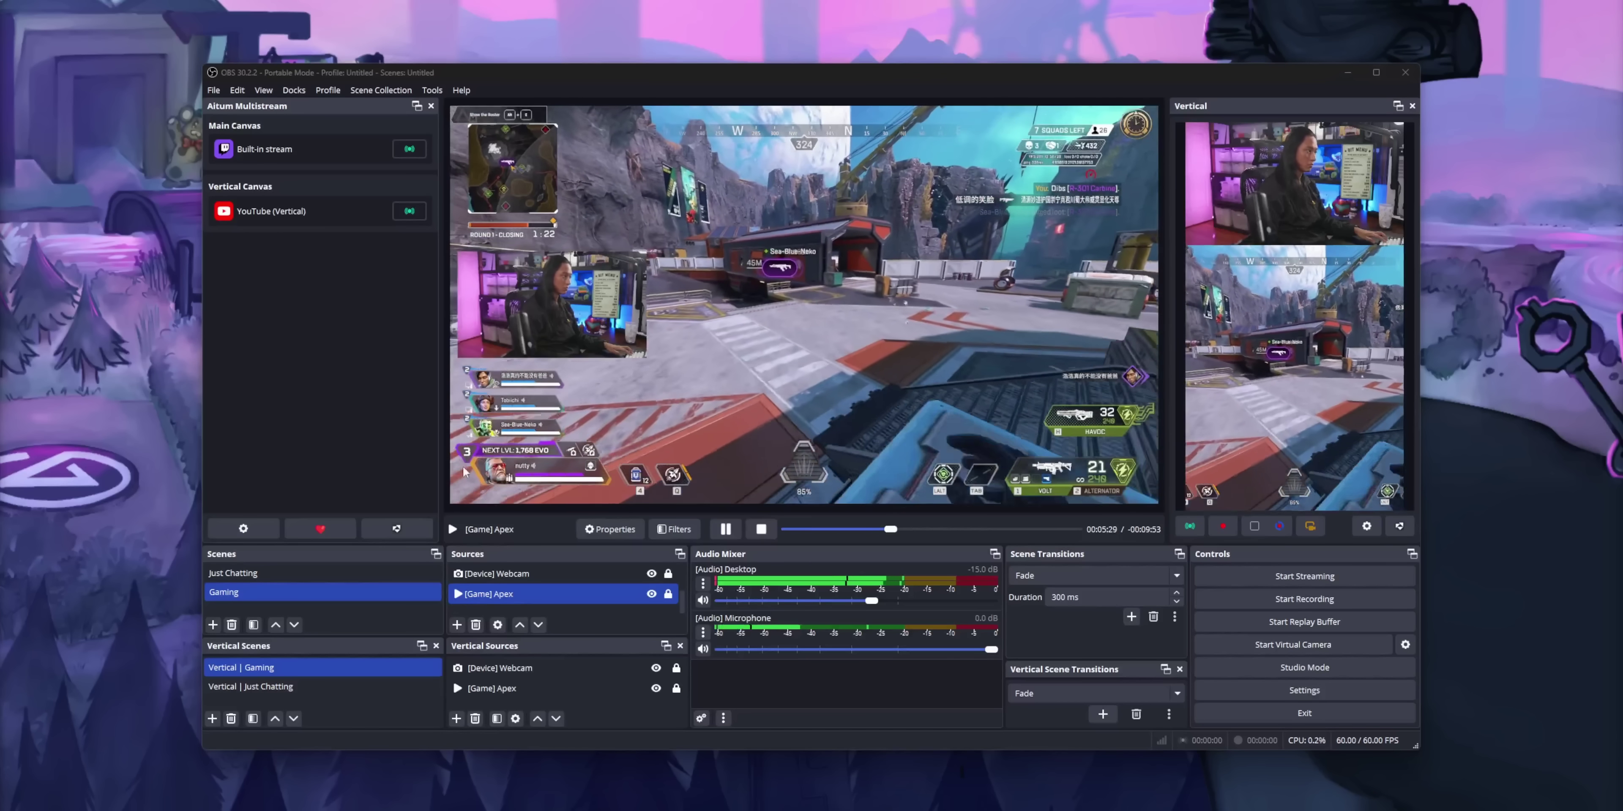
{"action": "left_click", "coordinate": [243, 529]}
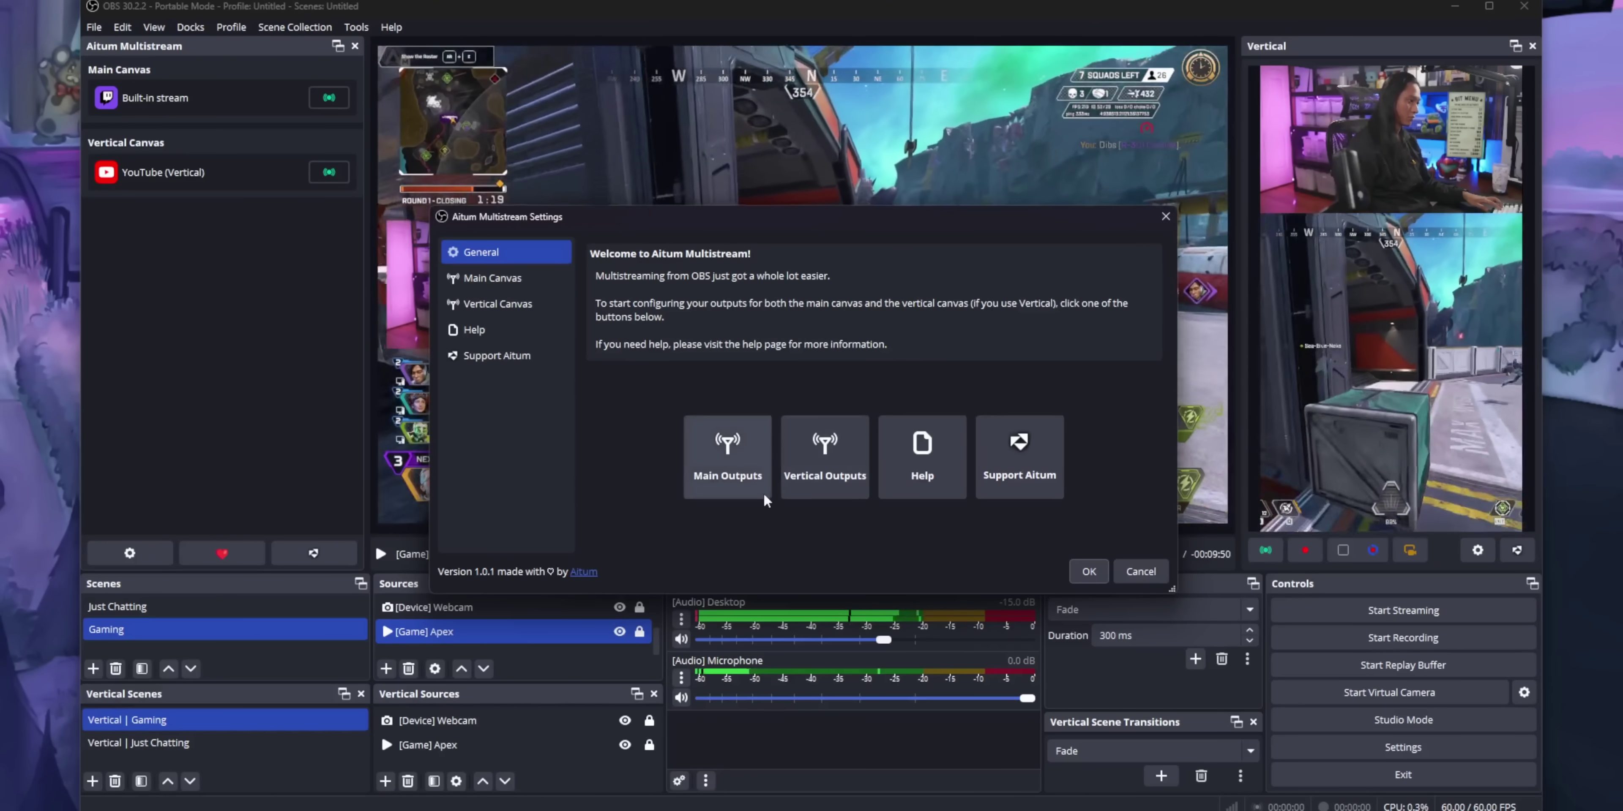
- Add a main-canvas YouTube output named 'YouTube' and go to YouTube Studio for its key
{"action": "left_click", "coordinate": [764, 495]}
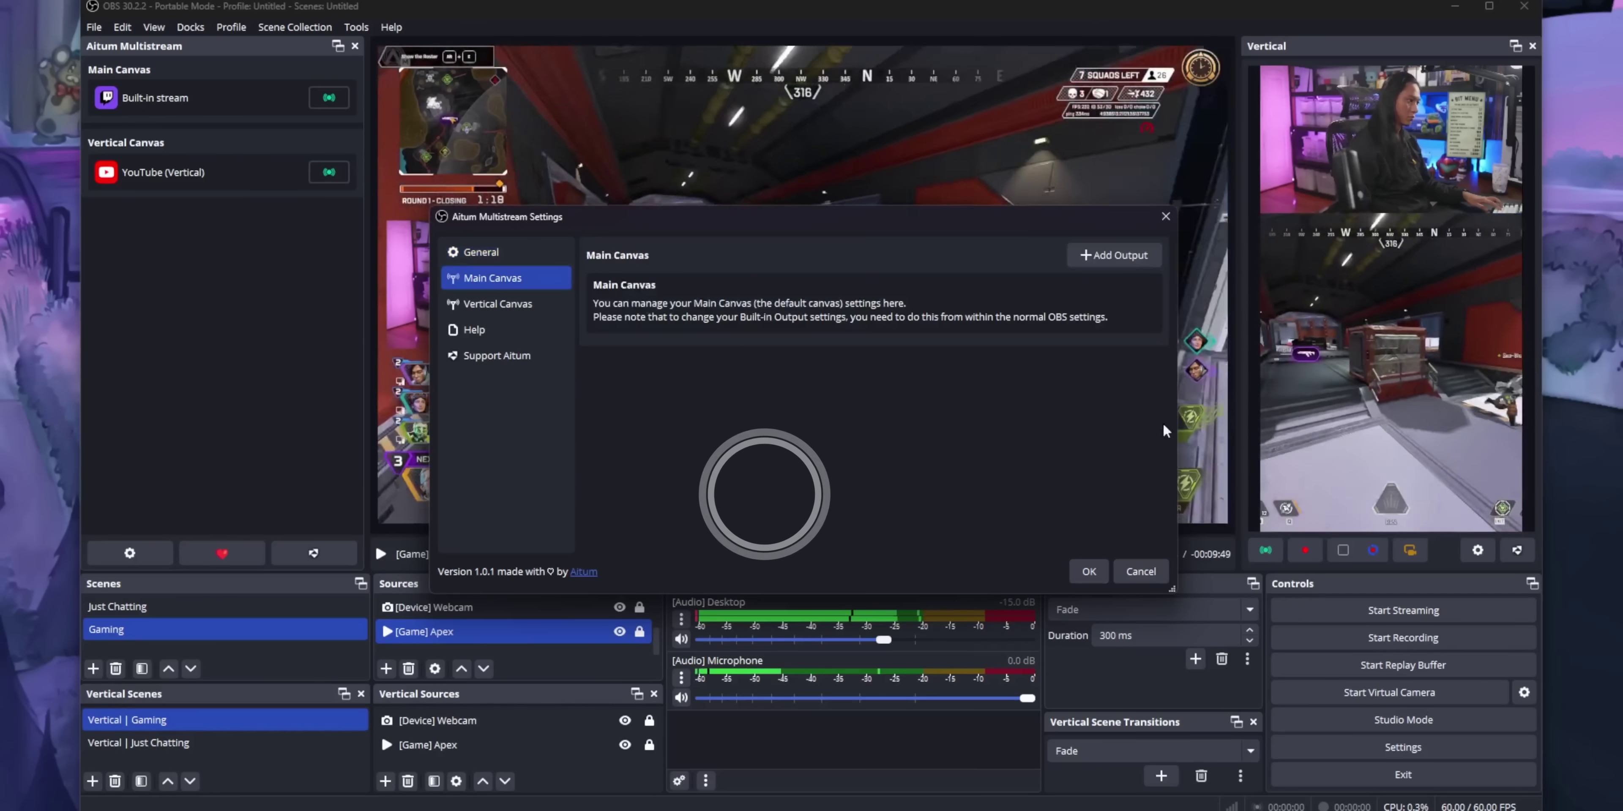
{"action": "left_click", "coordinate": [1129, 255]}
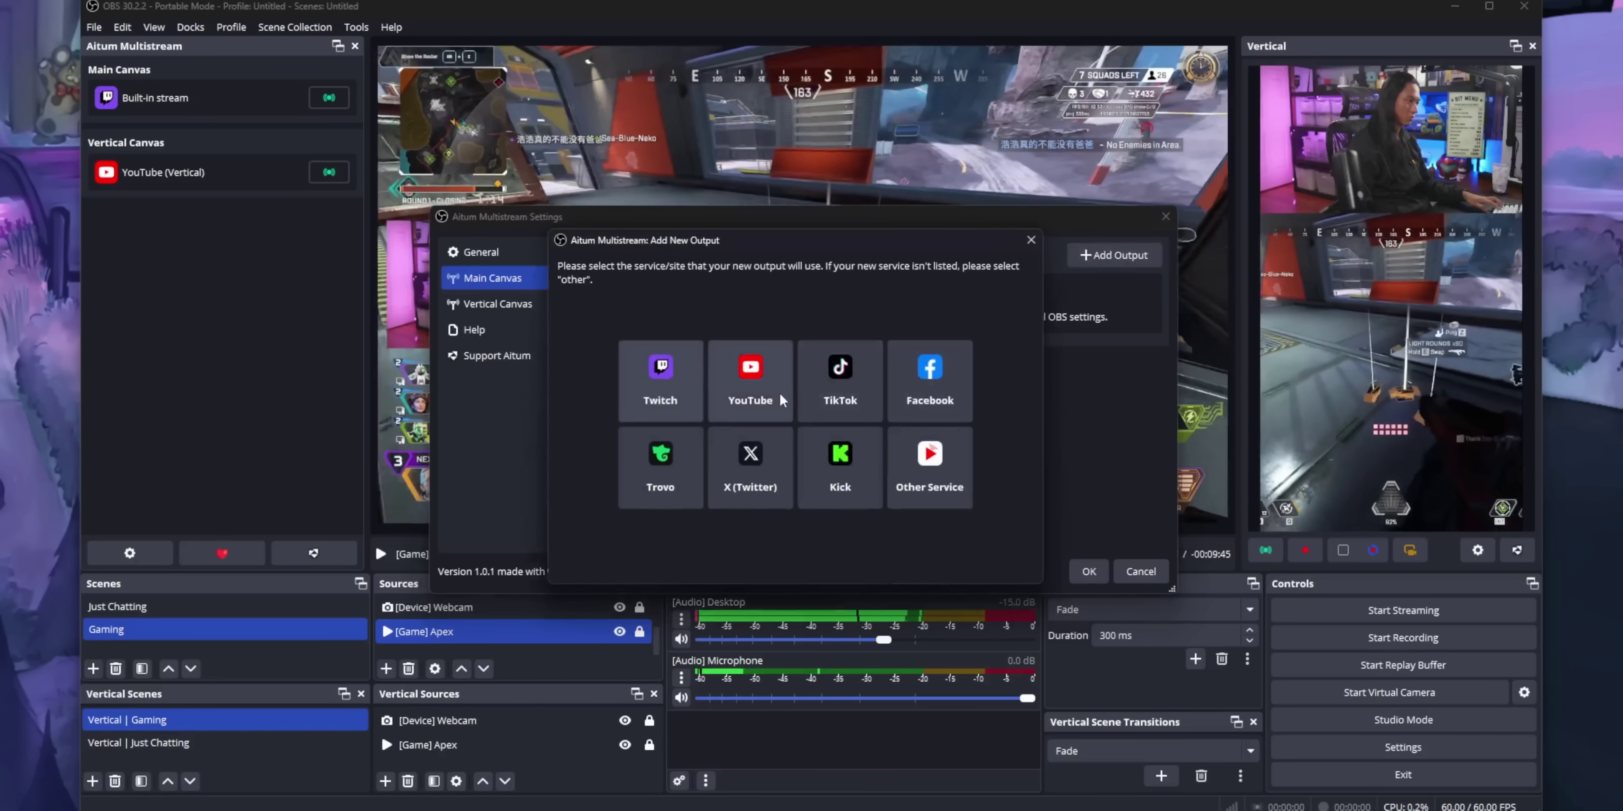
{"action": "left_click", "coordinate": [778, 395]}
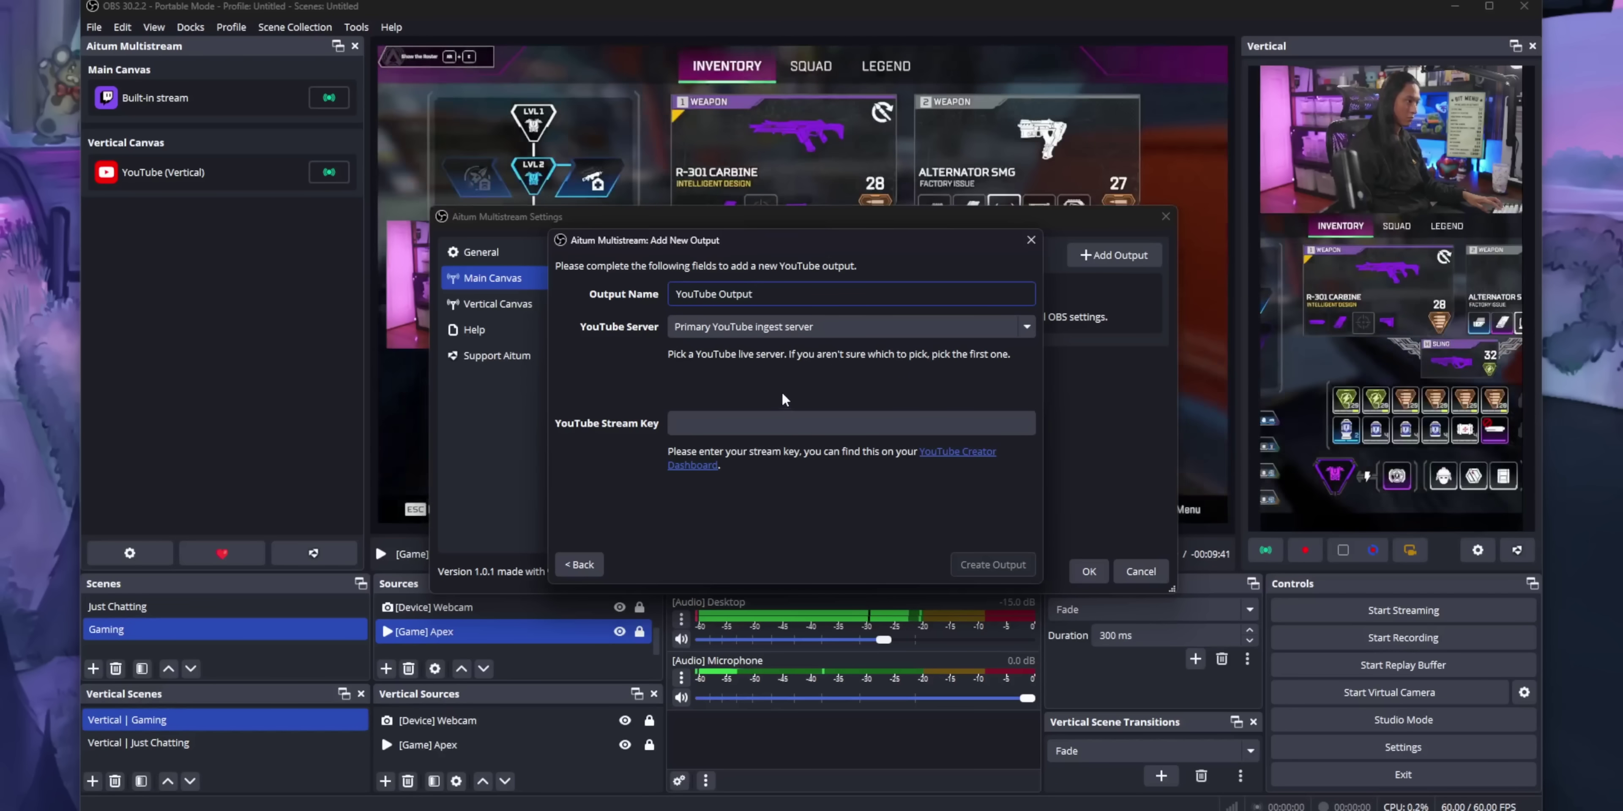
{"action": "key", "text": "BackSpace"}
{"action": "key", "text": "BackSpace"}
{"action": "key", "text": "BackSpace"}
{"action": "key", "text": "BackSpace"}
{"action": "key", "text": "BackSpace"}
{"action": "key", "text": "BackSpace"}
{"action": "key", "text": "BackSpace"}
{"action": "left_click", "coordinate": [990, 456]}
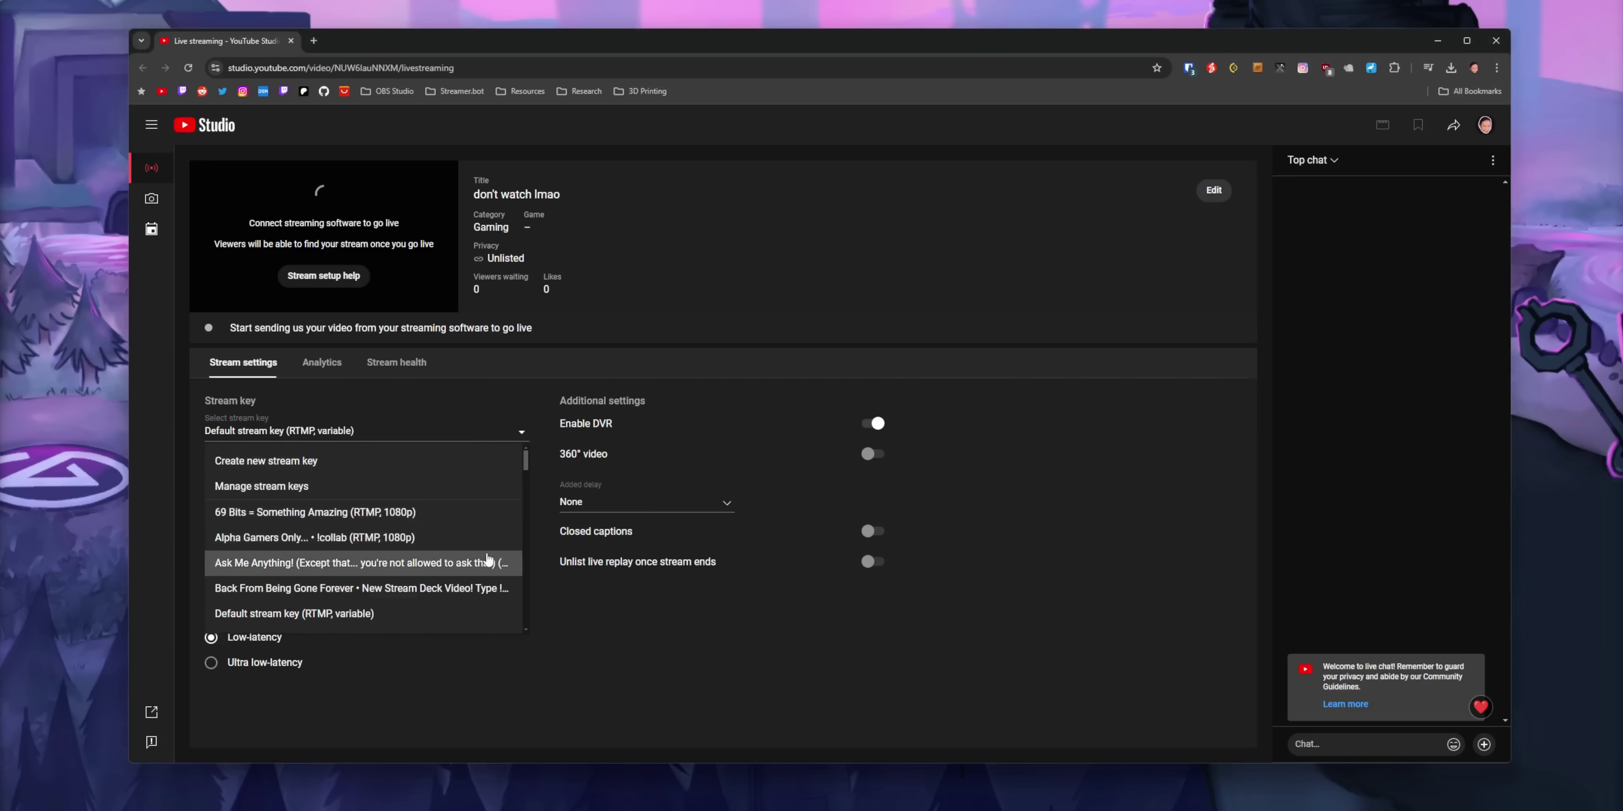
- Scroll YouTube Studio's live streaming page to find the stream key
{"action": "scroll", "coordinate": [486, 561], "scroll_direction": "down", "scroll_amount": 2}
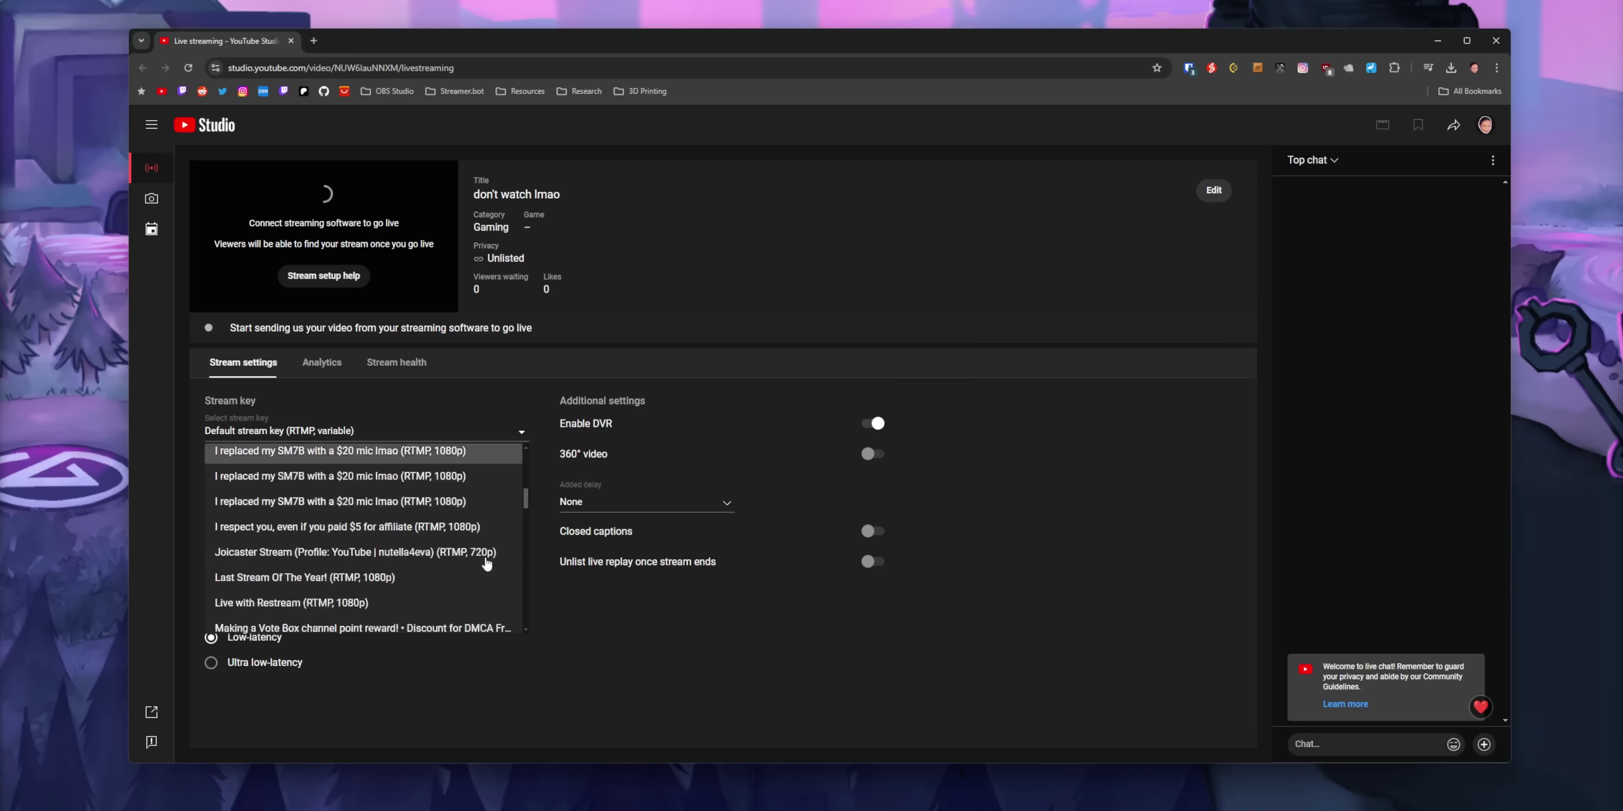
{"action": "scroll", "coordinate": [480, 570], "scroll_direction": "up", "scroll_amount": 1}
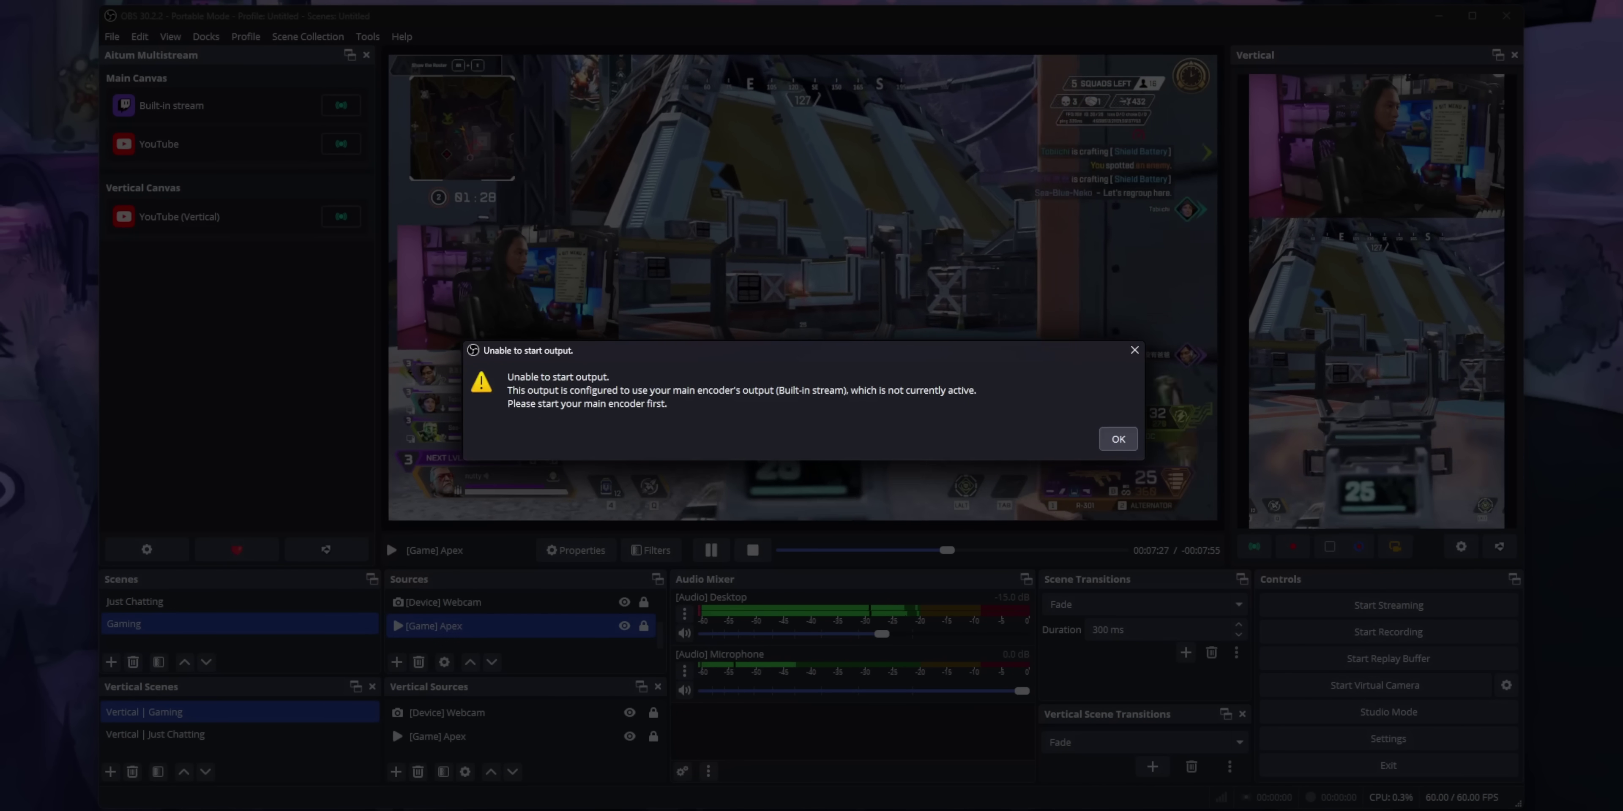
- Dismiss the output error, then start the Twitch built-in stream and the YouTube output
{"action": "left_click", "coordinate": [1116, 439]}
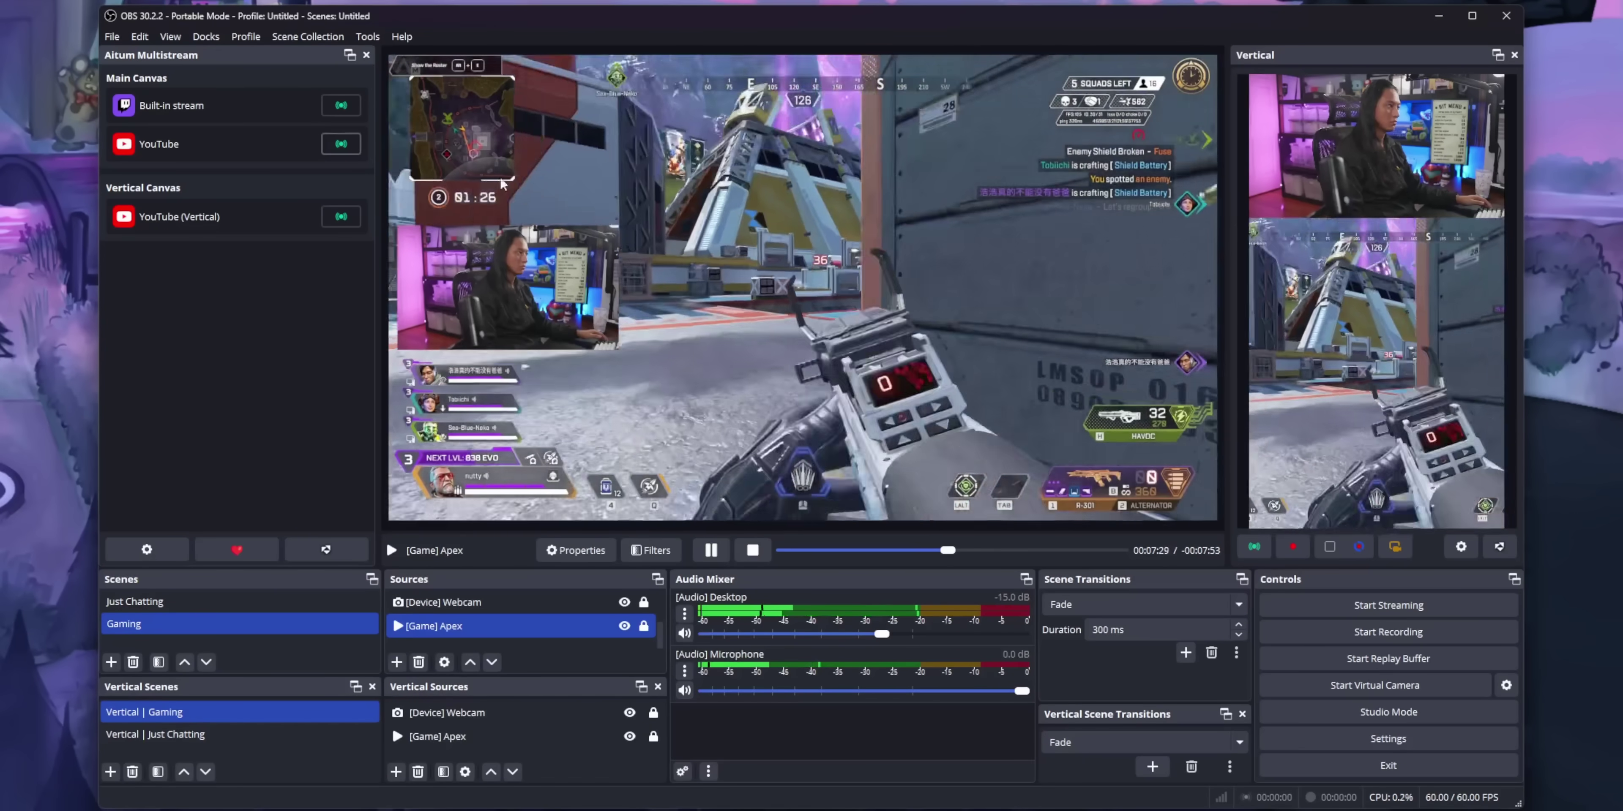
{"action": "left_click", "coordinate": [353, 103]}
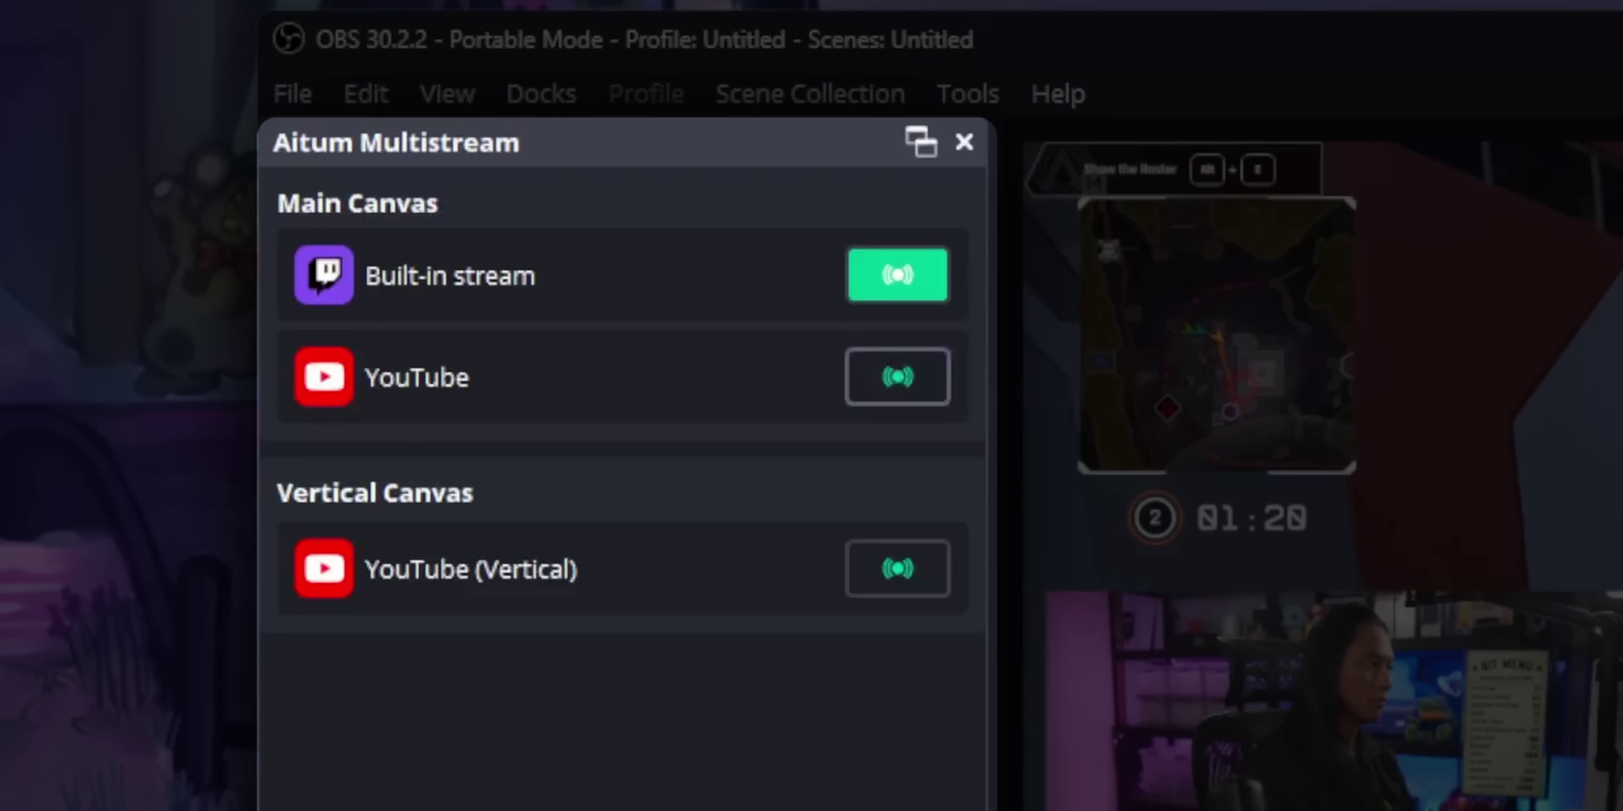
{"action": "left_click", "coordinate": [928, 384]}
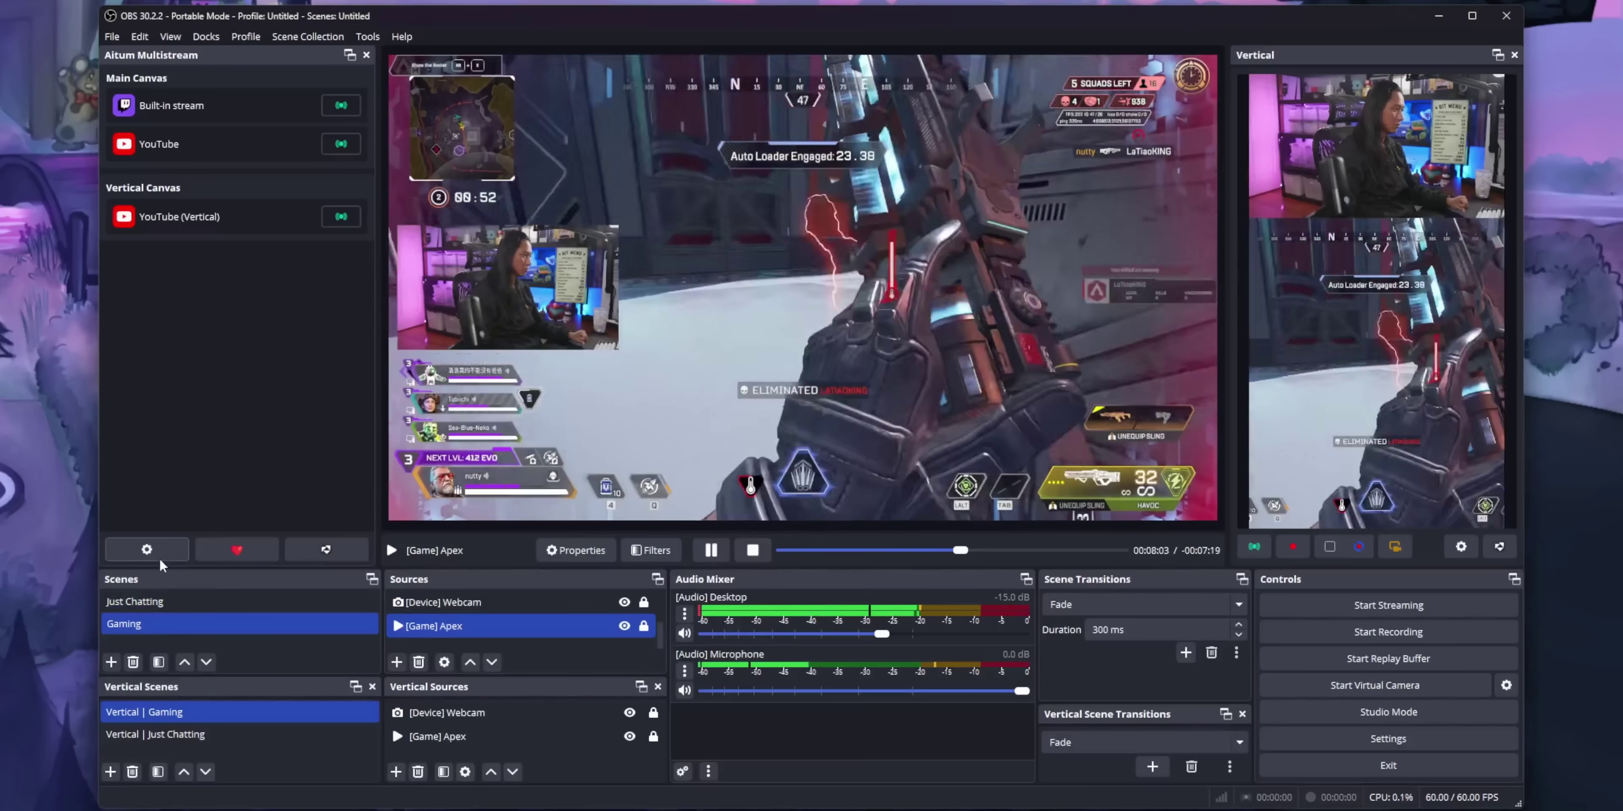
{"action": "left_click", "coordinate": [161, 557]}
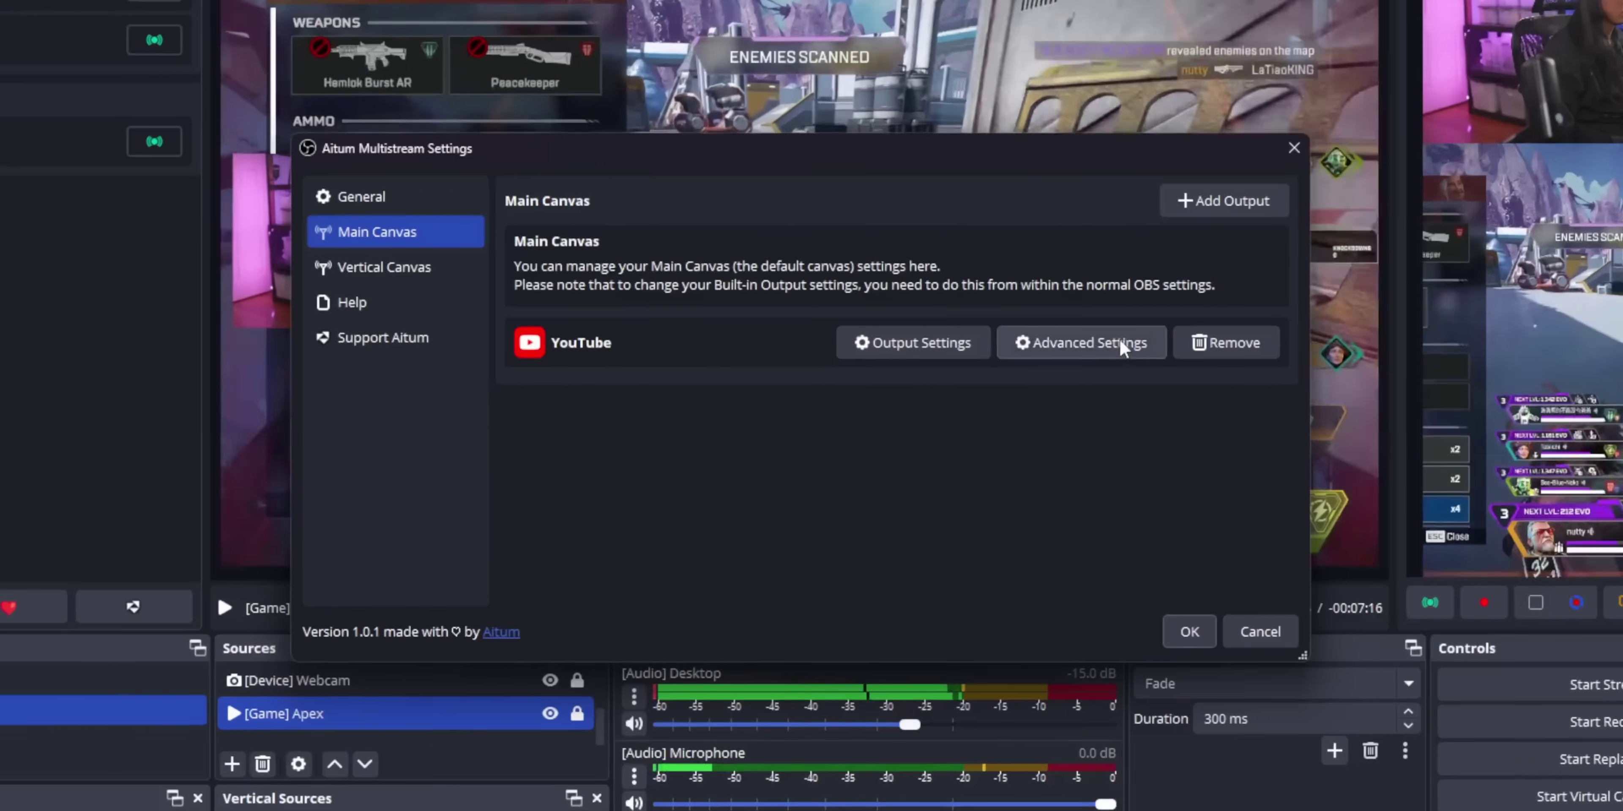
- Give the YouTube output NVIDIA NVENC H.264 encoding at 8000 Kbps with the P4: Medium preset
{"action": "left_click", "coordinate": [1036, 363]}
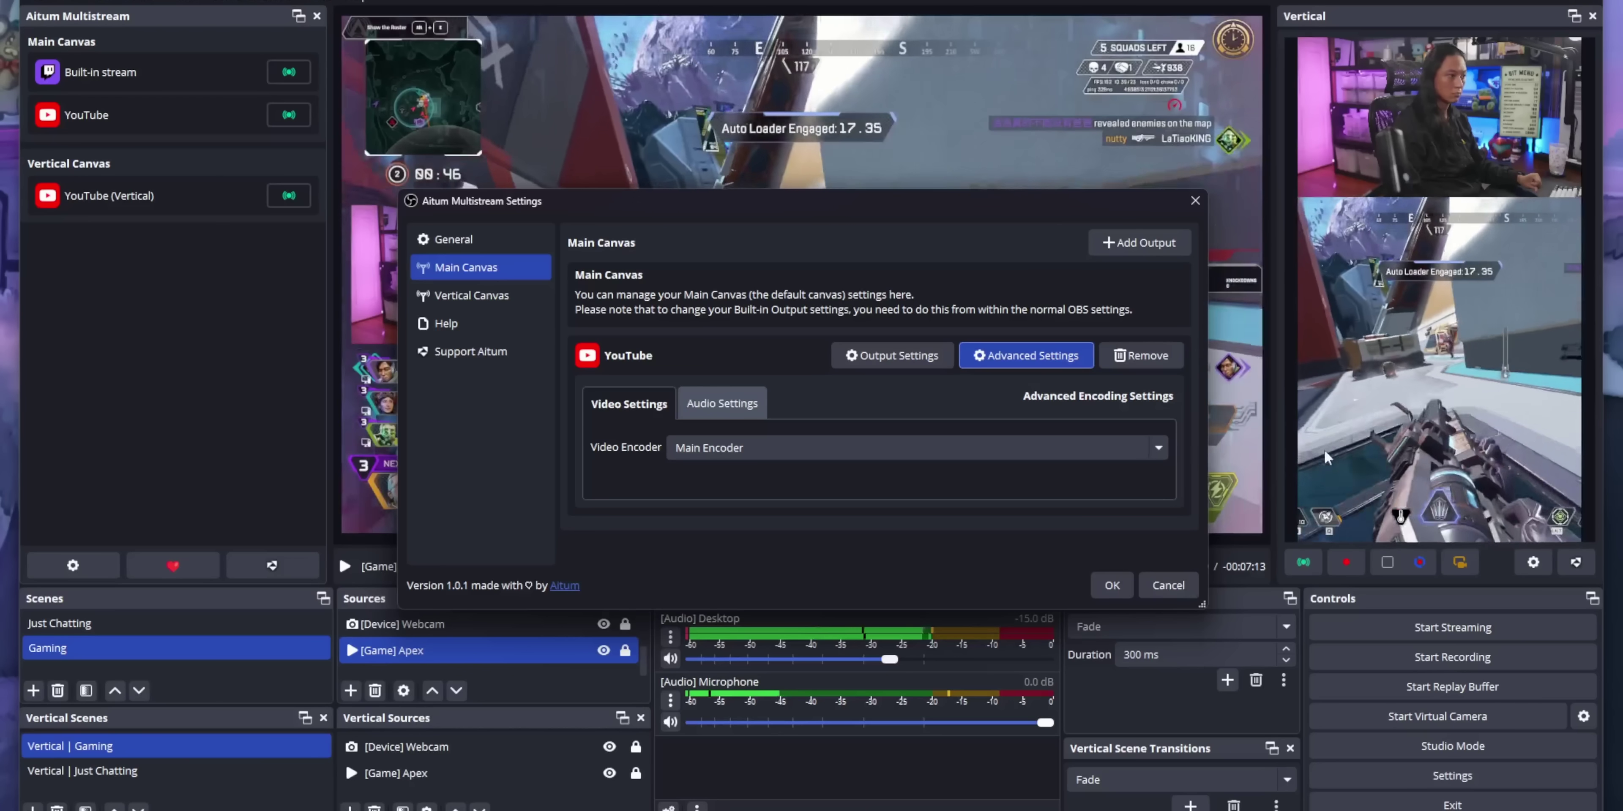
{"action": "left_click", "coordinate": [1071, 447]}
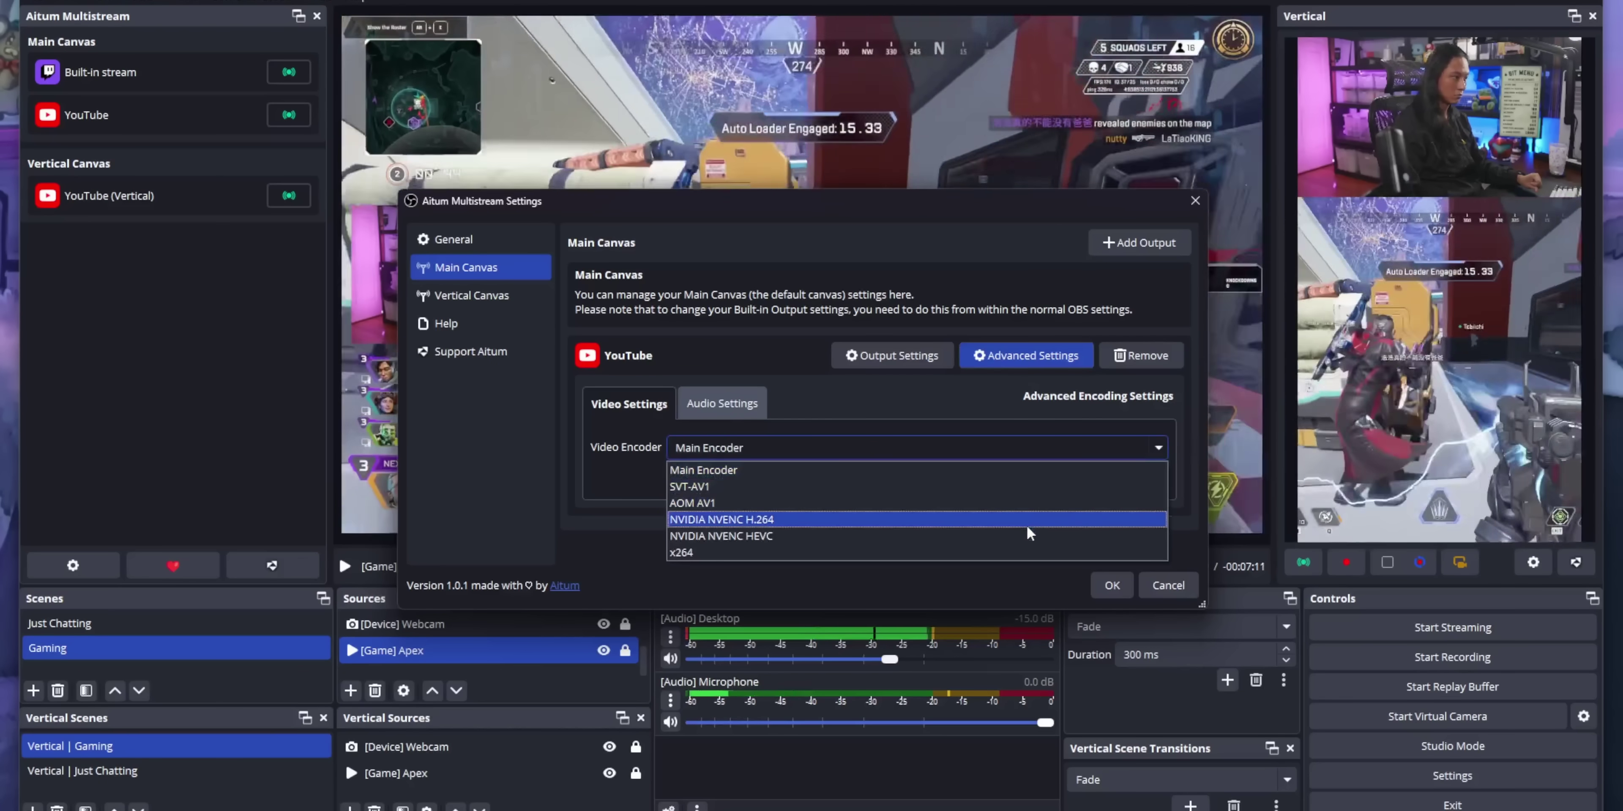
{"action": "left_click", "coordinate": [1025, 525]}
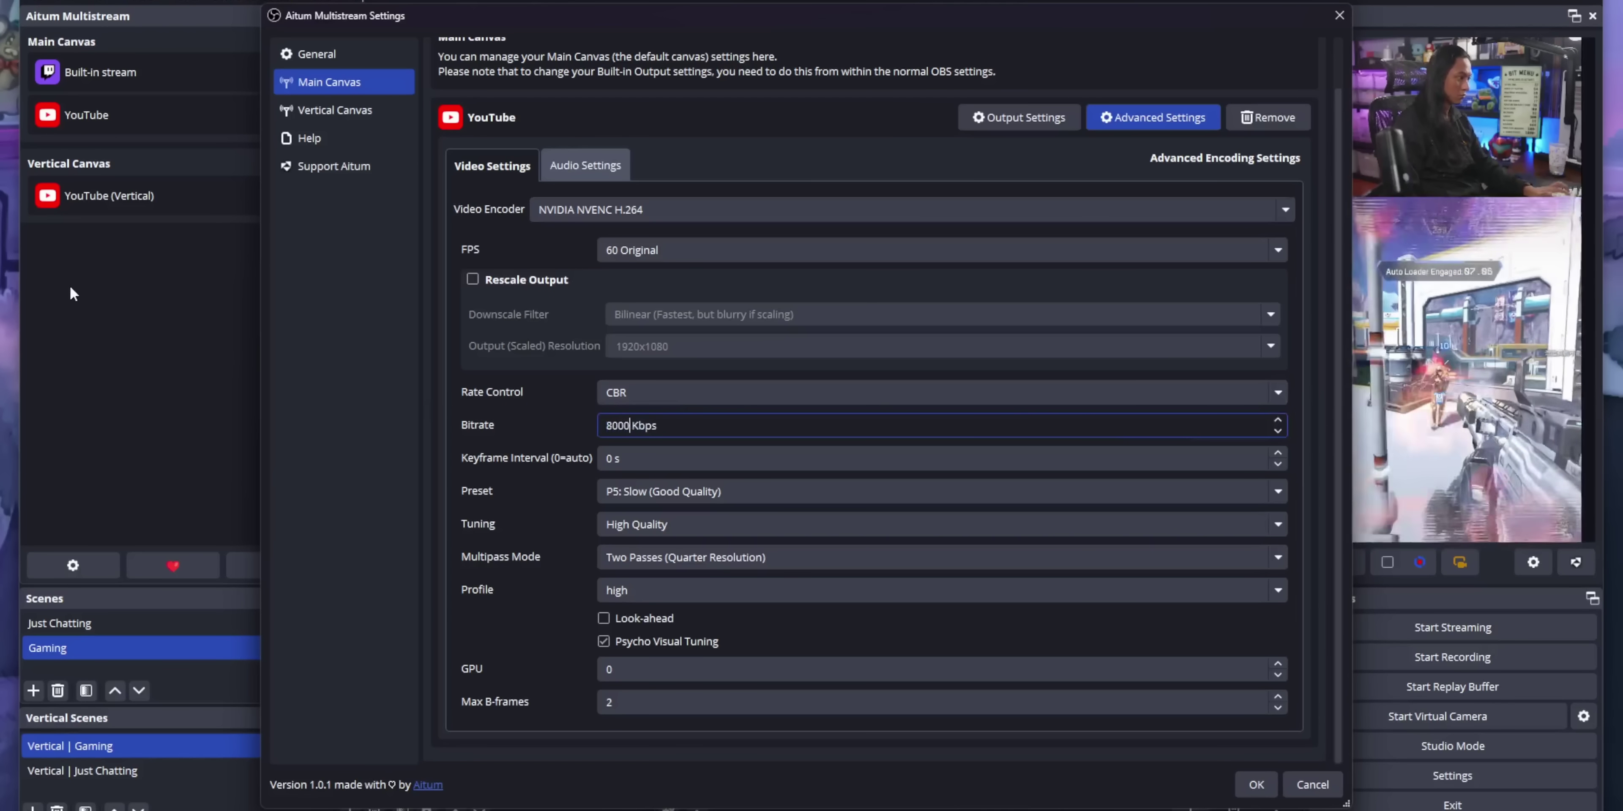
{"action": "left_click", "coordinate": [727, 491]}
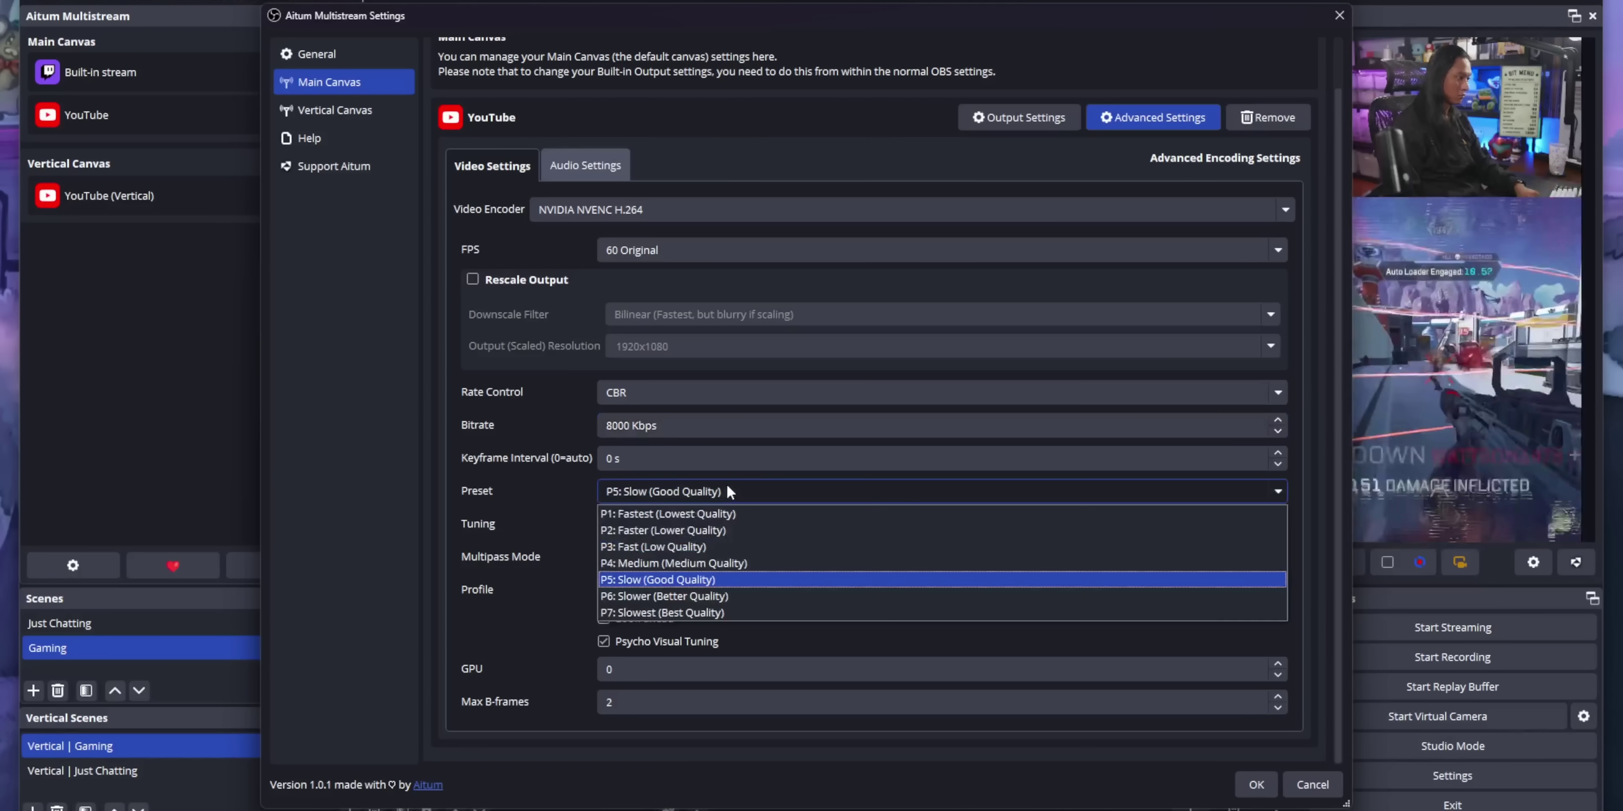
{"action": "left_click", "coordinate": [766, 564]}
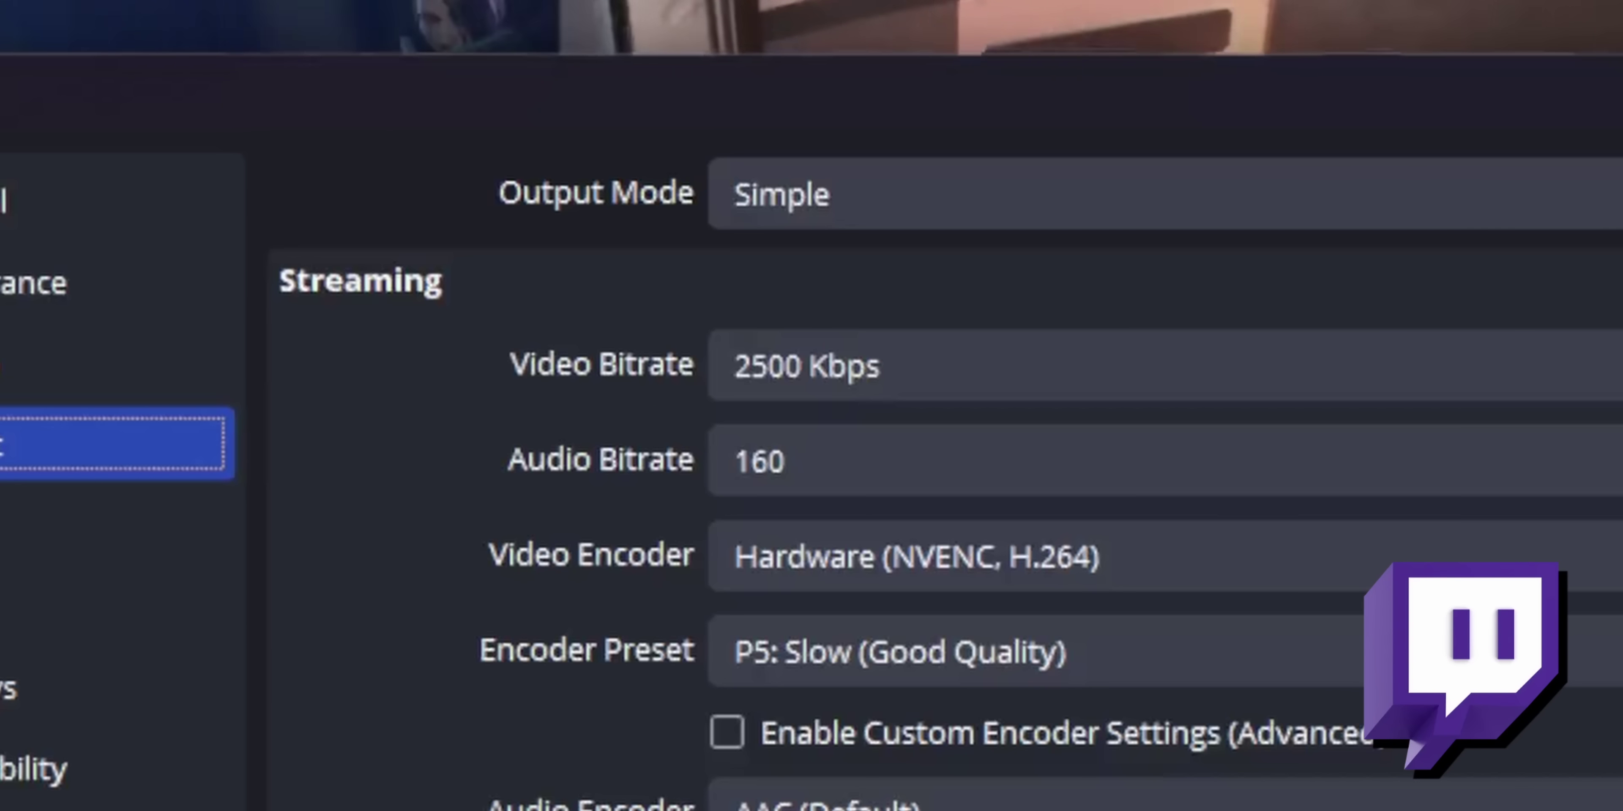
- Retry starting YouTube, then bring up the YouTube output's audio encoder settings
{"action": "left_click", "coordinate": [1148, 372]}
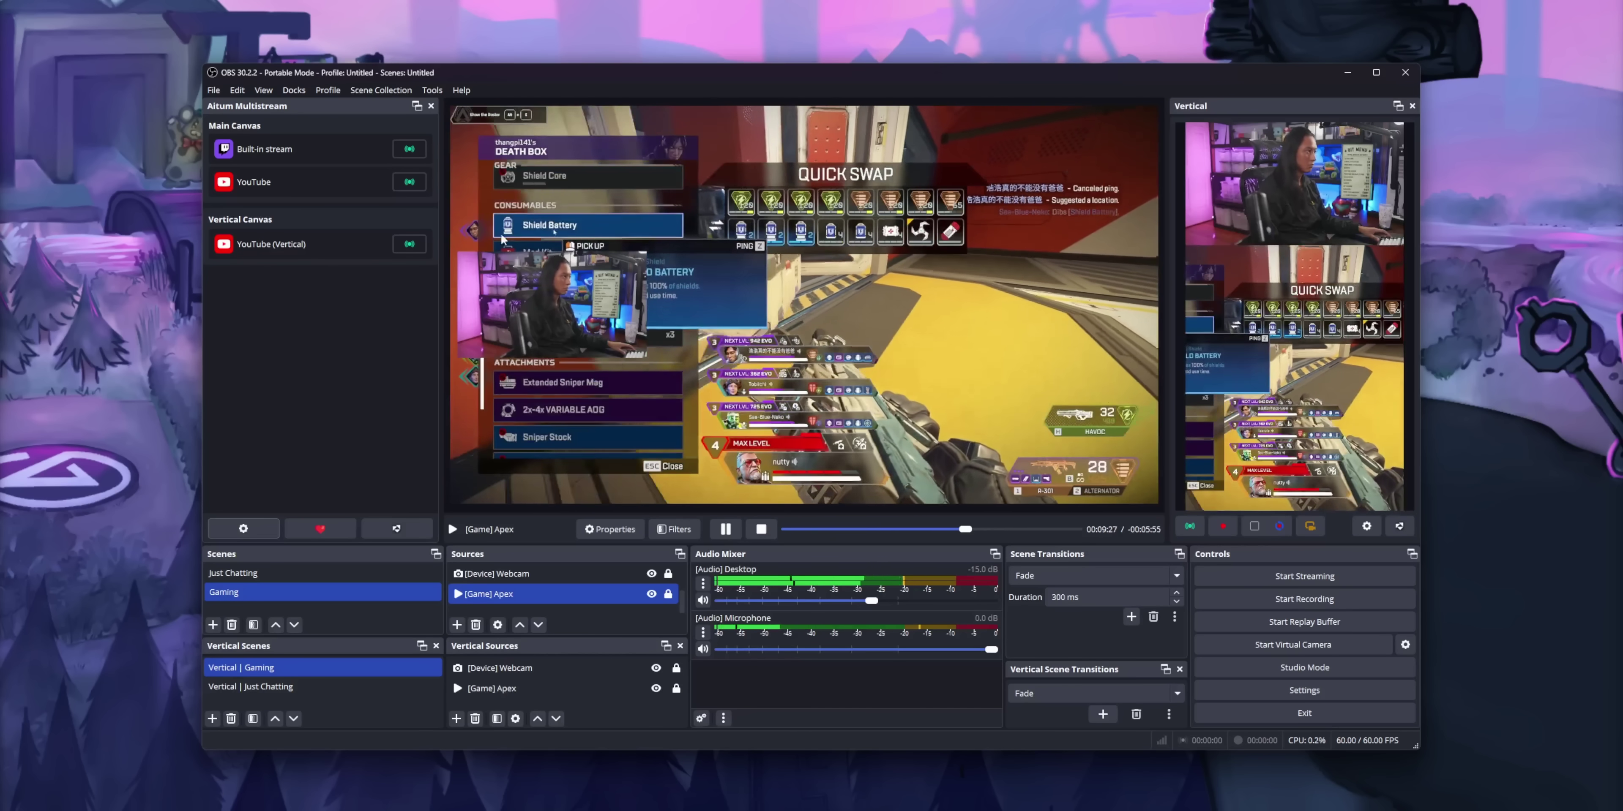
{"action": "left_click", "coordinate": [411, 184]}
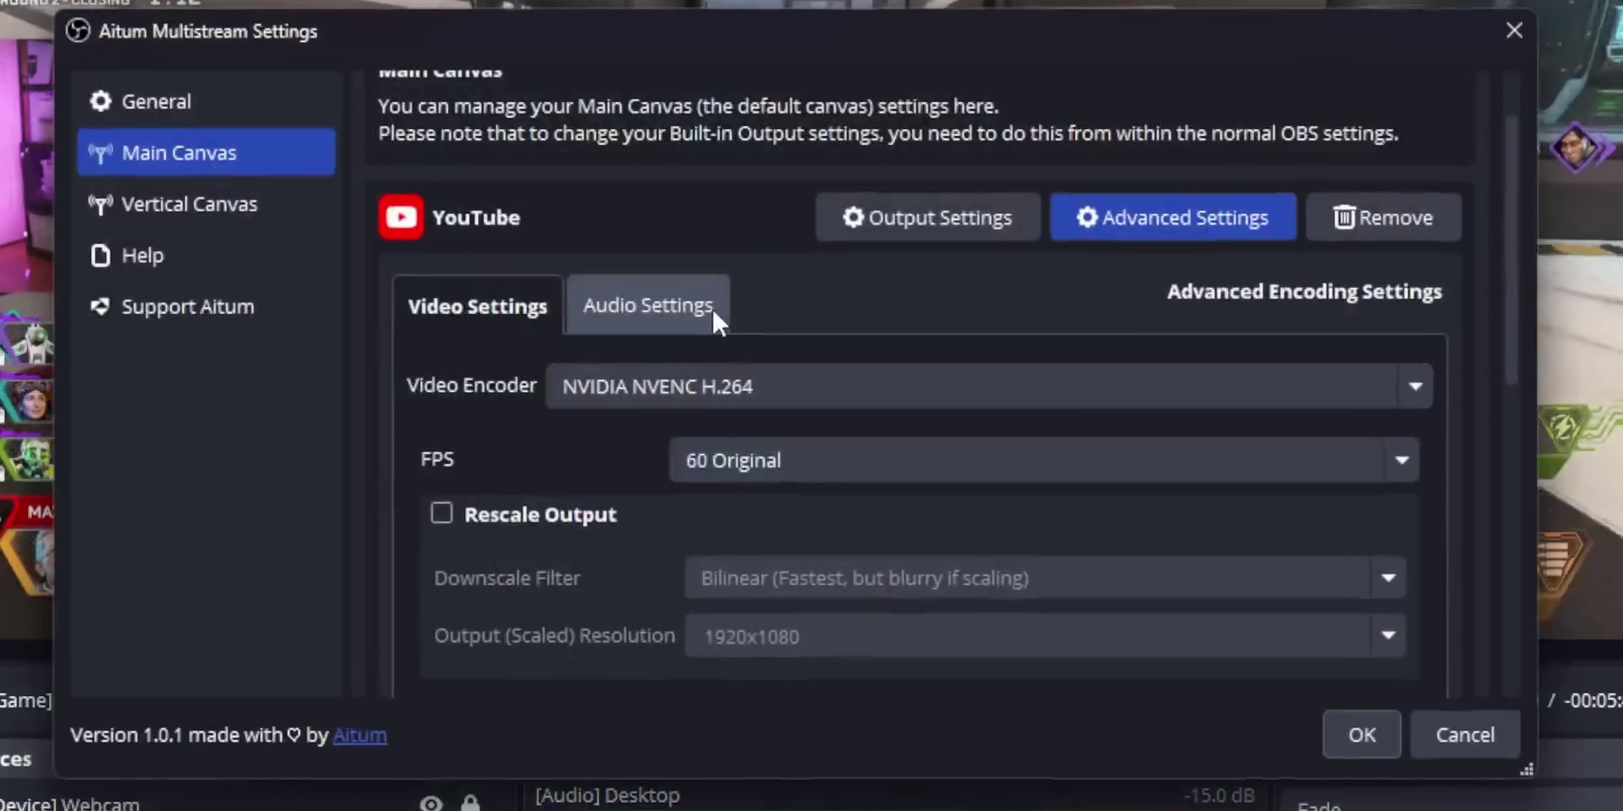
{"action": "left_click", "coordinate": [715, 318]}
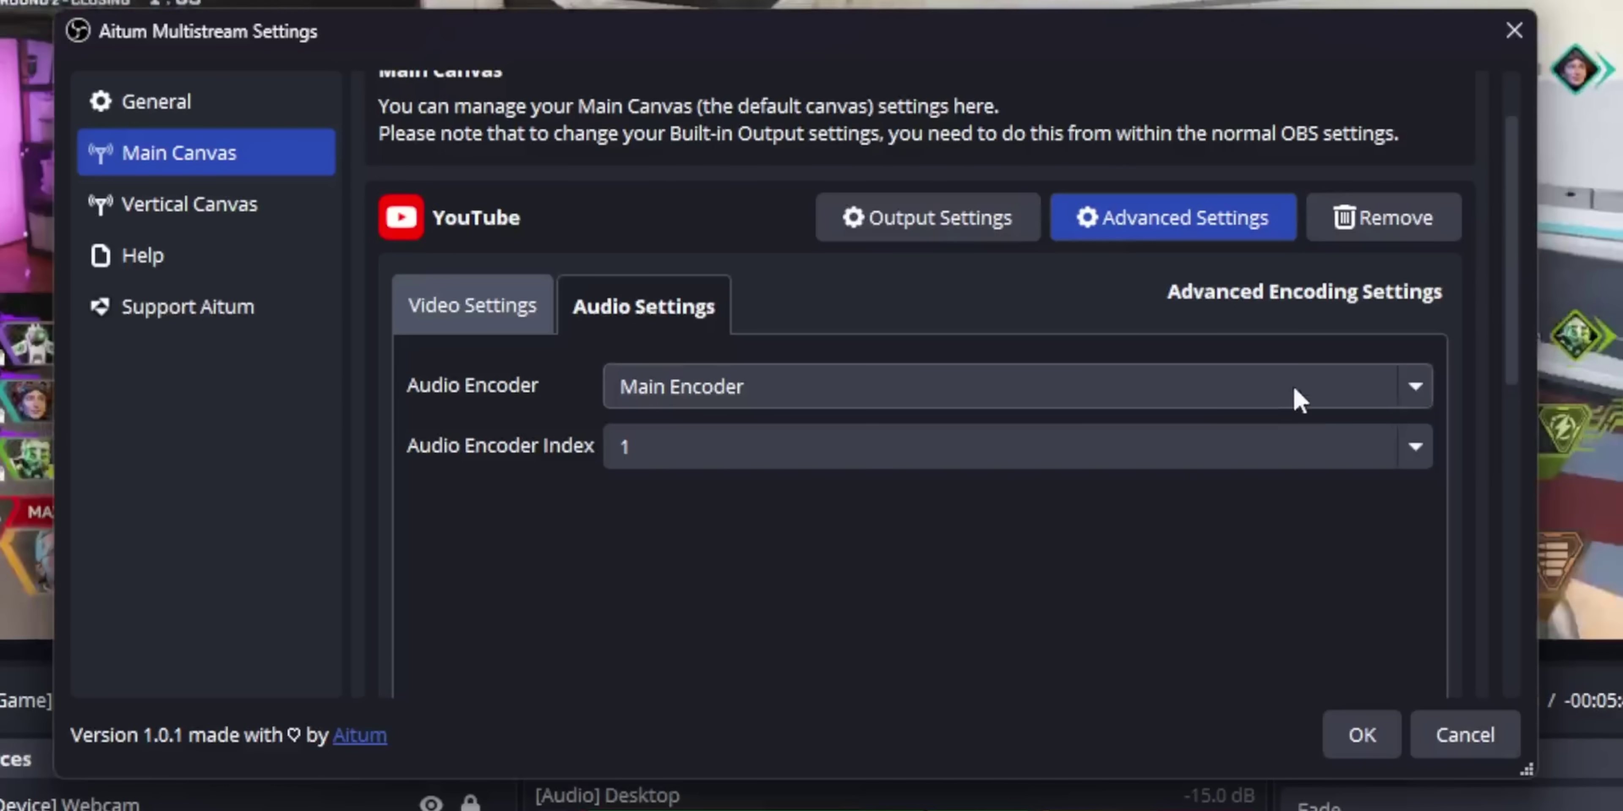
- Switch the YouTube output's audio encoder from the Main Encoder to FFmpeg AAC
{"action": "left_click", "coordinate": [1298, 399]}
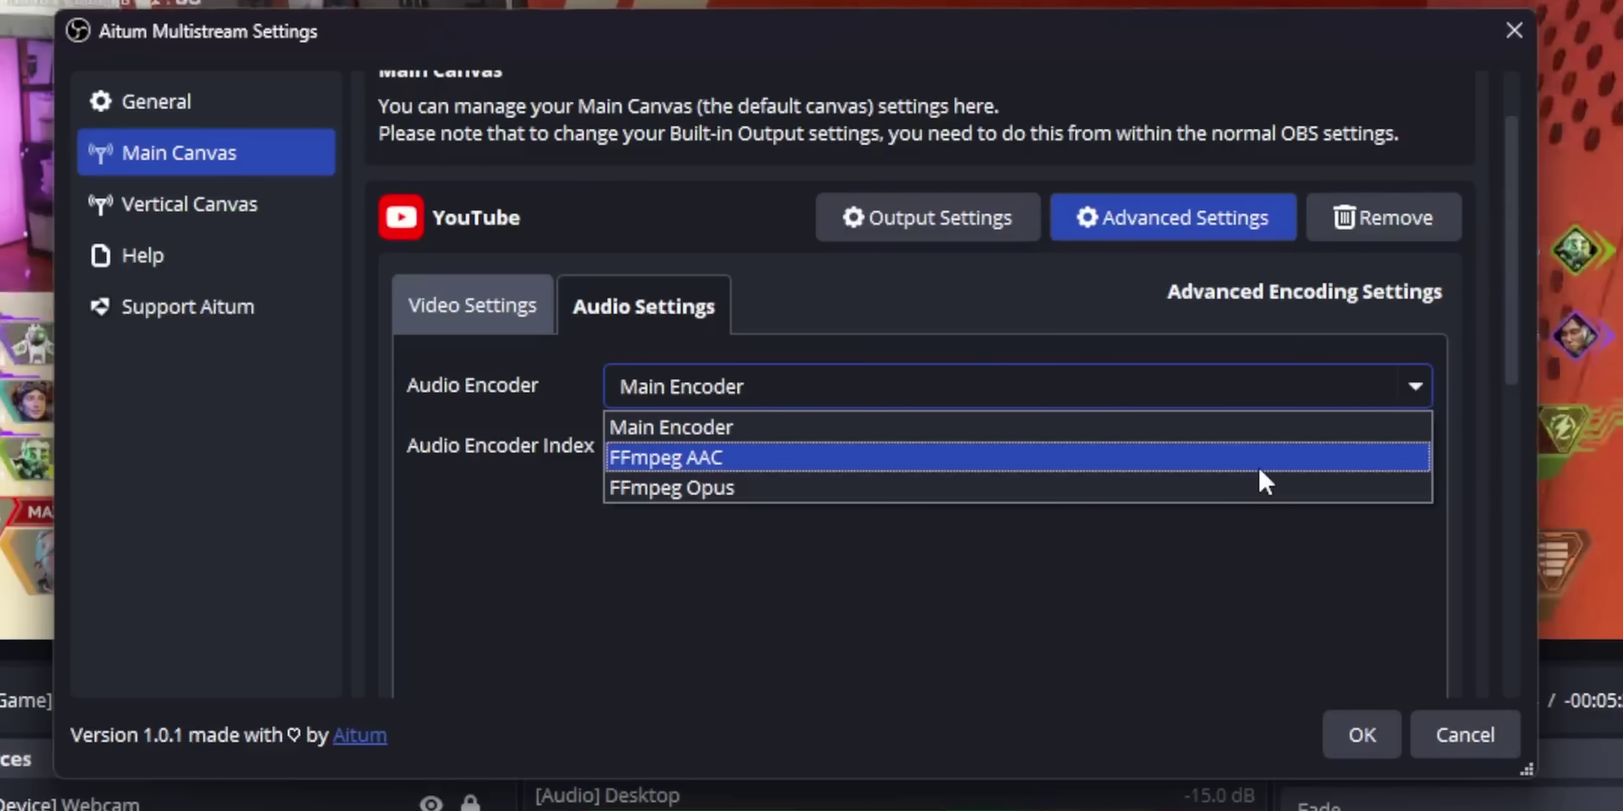
{"action": "left_click", "coordinate": [1259, 469]}
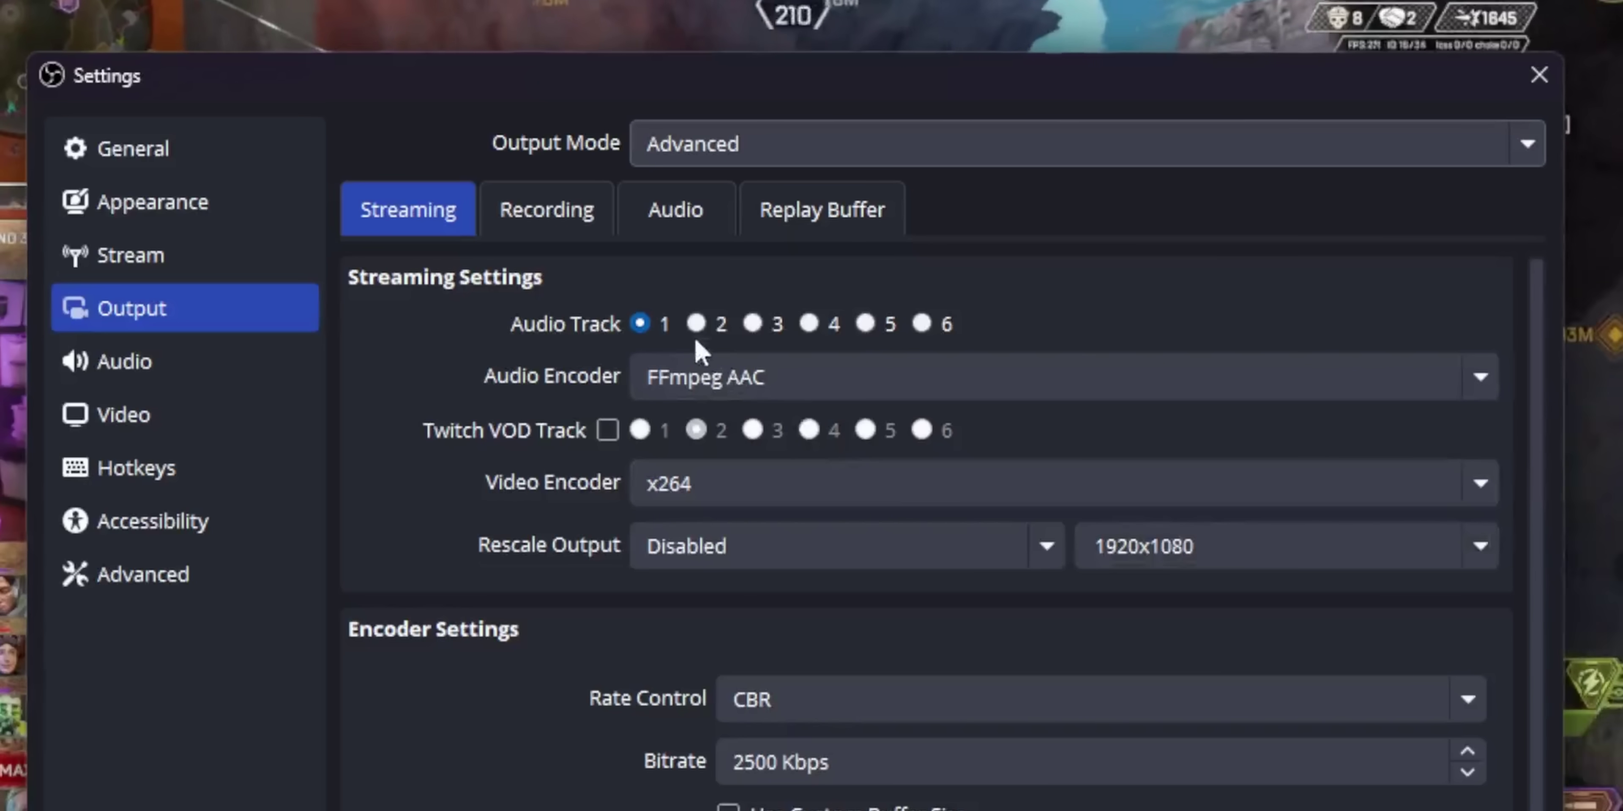
- Move the streaming audio track off track 1, first to track 2, then to track 6
{"action": "left_click", "coordinate": [718, 324]}
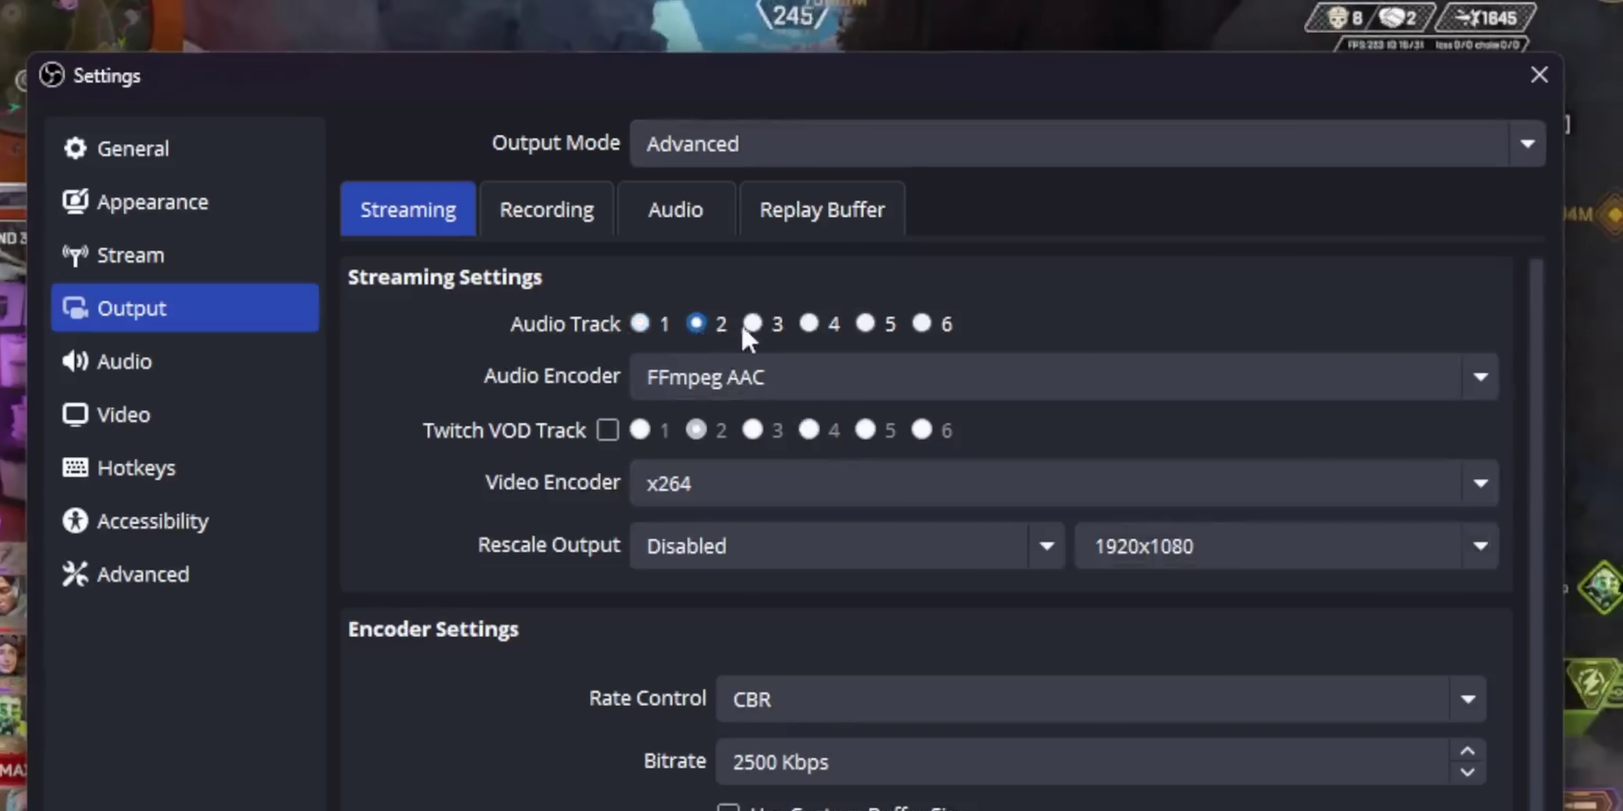
{"action": "left_click", "coordinate": [958, 329]}
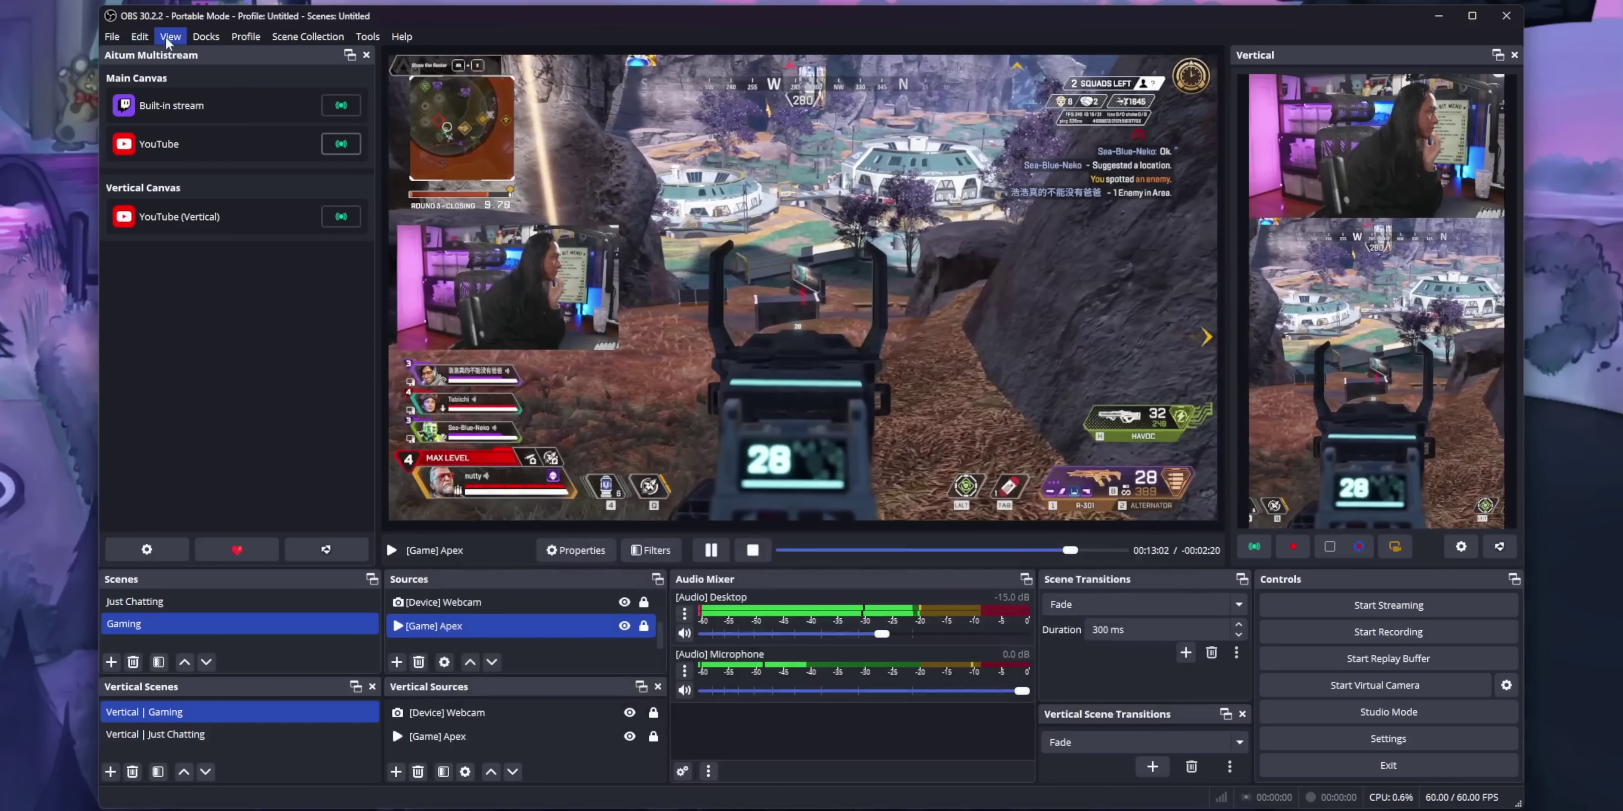
- Open Advanced Audio Properties widened to show all six tracks, and set Output Mode to Advanced
{"action": "left_click", "coordinate": [139, 35]}
{"action": "left_click", "coordinate": [305, 302]}
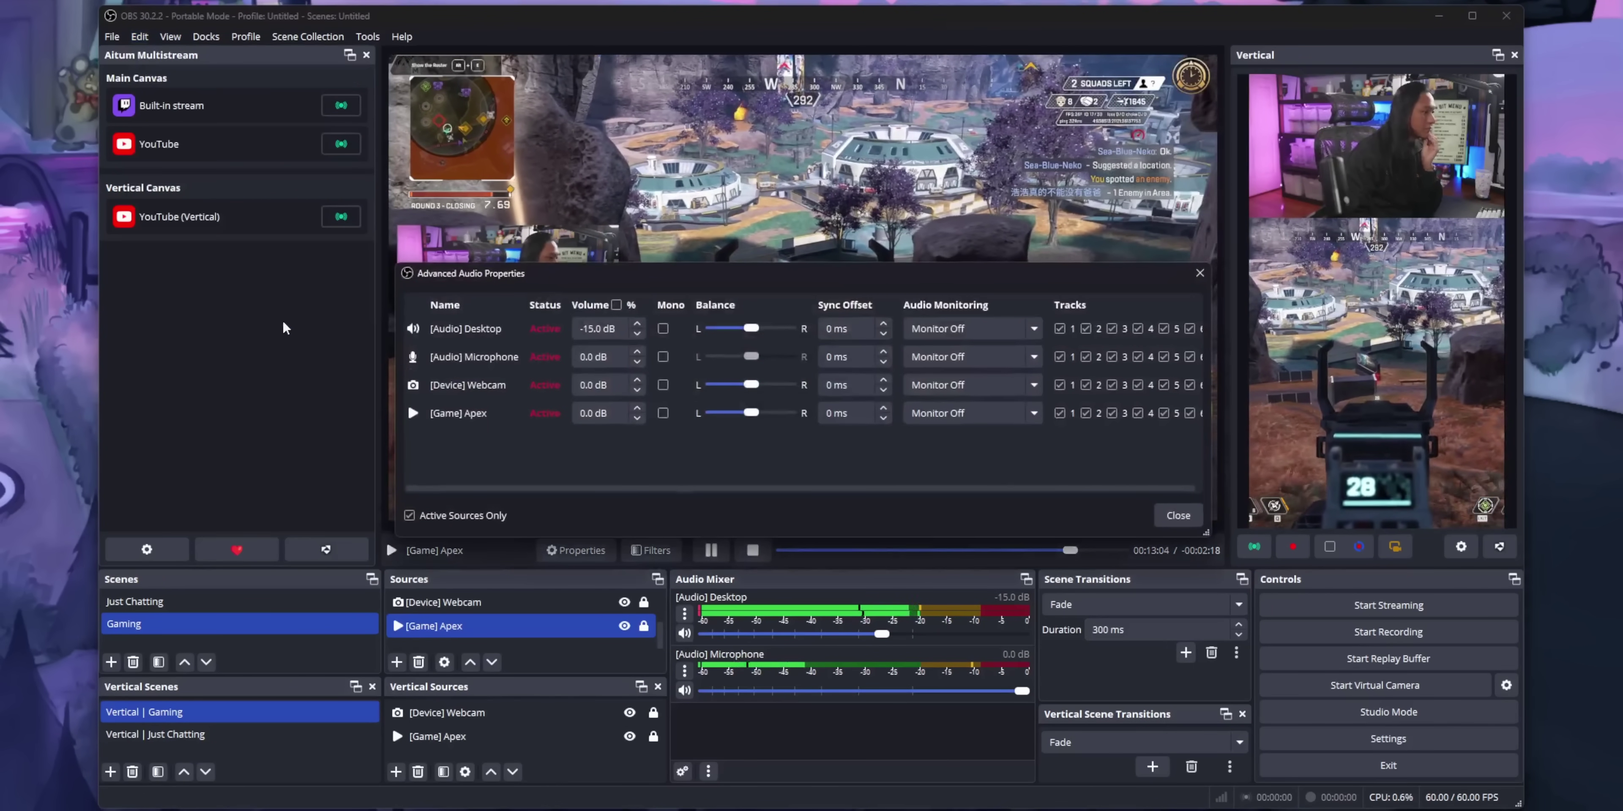
{"action": "left_click_drag", "start_coordinate": [1205, 532], "coordinate": [1331, 533]}
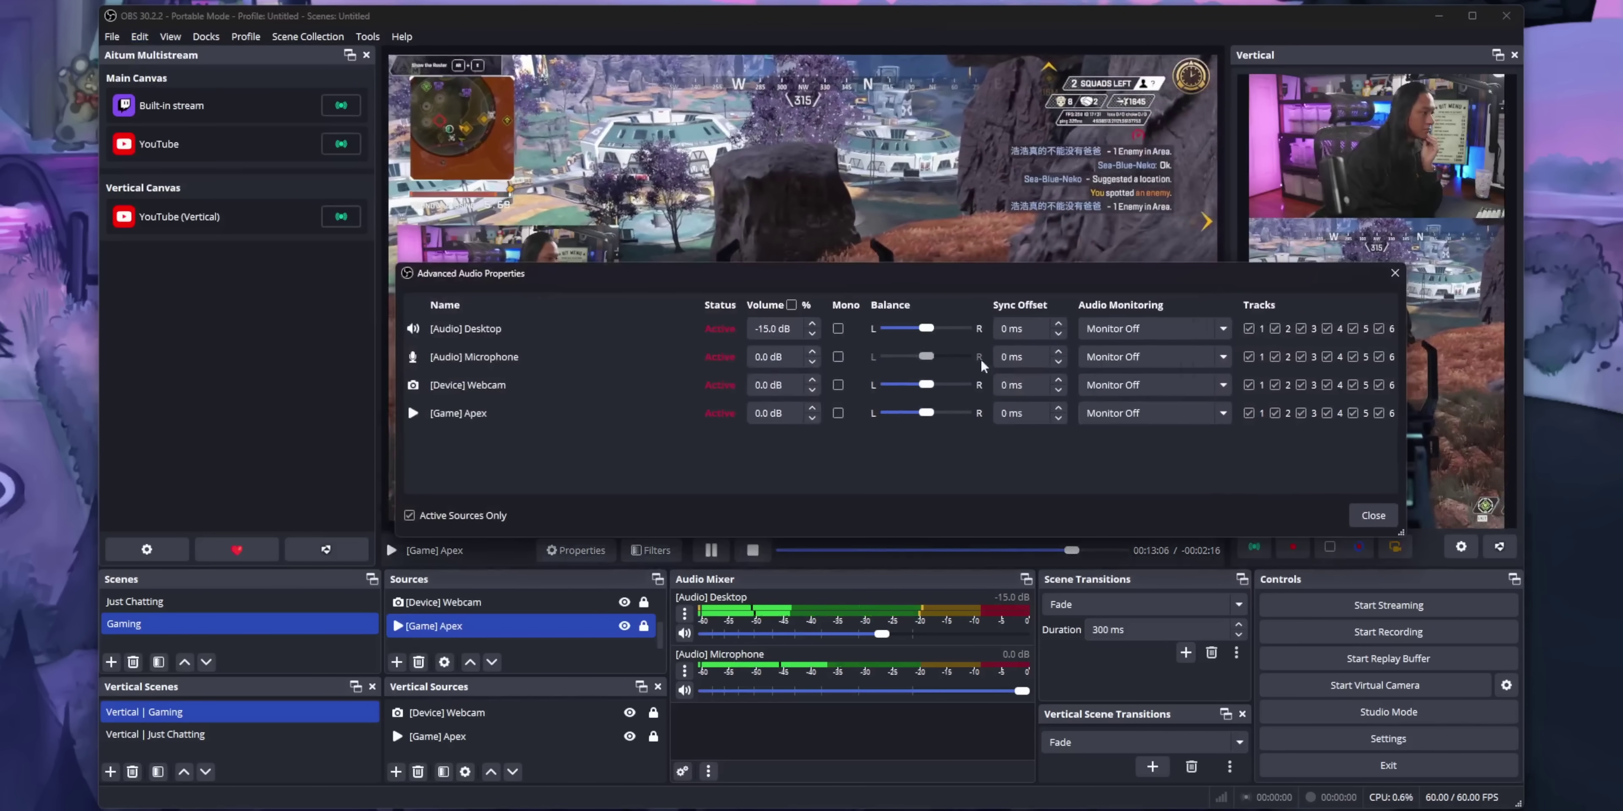
{"action": "left_click_drag", "start_coordinate": [866, 274], "coordinate": [790, 278]}
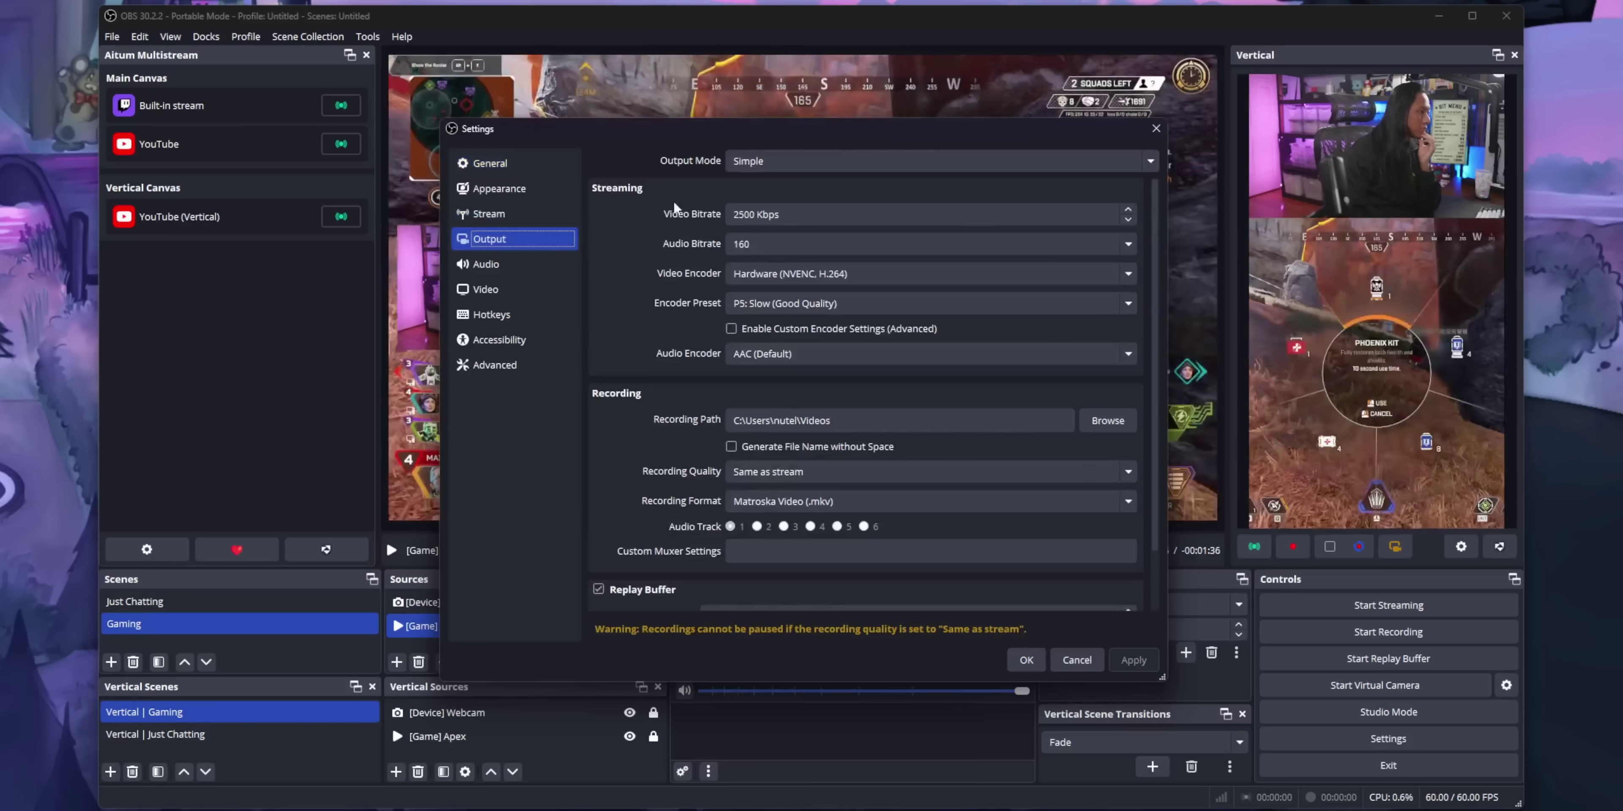
{"action": "left_click", "coordinate": [787, 161]}
{"action": "left_click", "coordinate": [789, 188]}
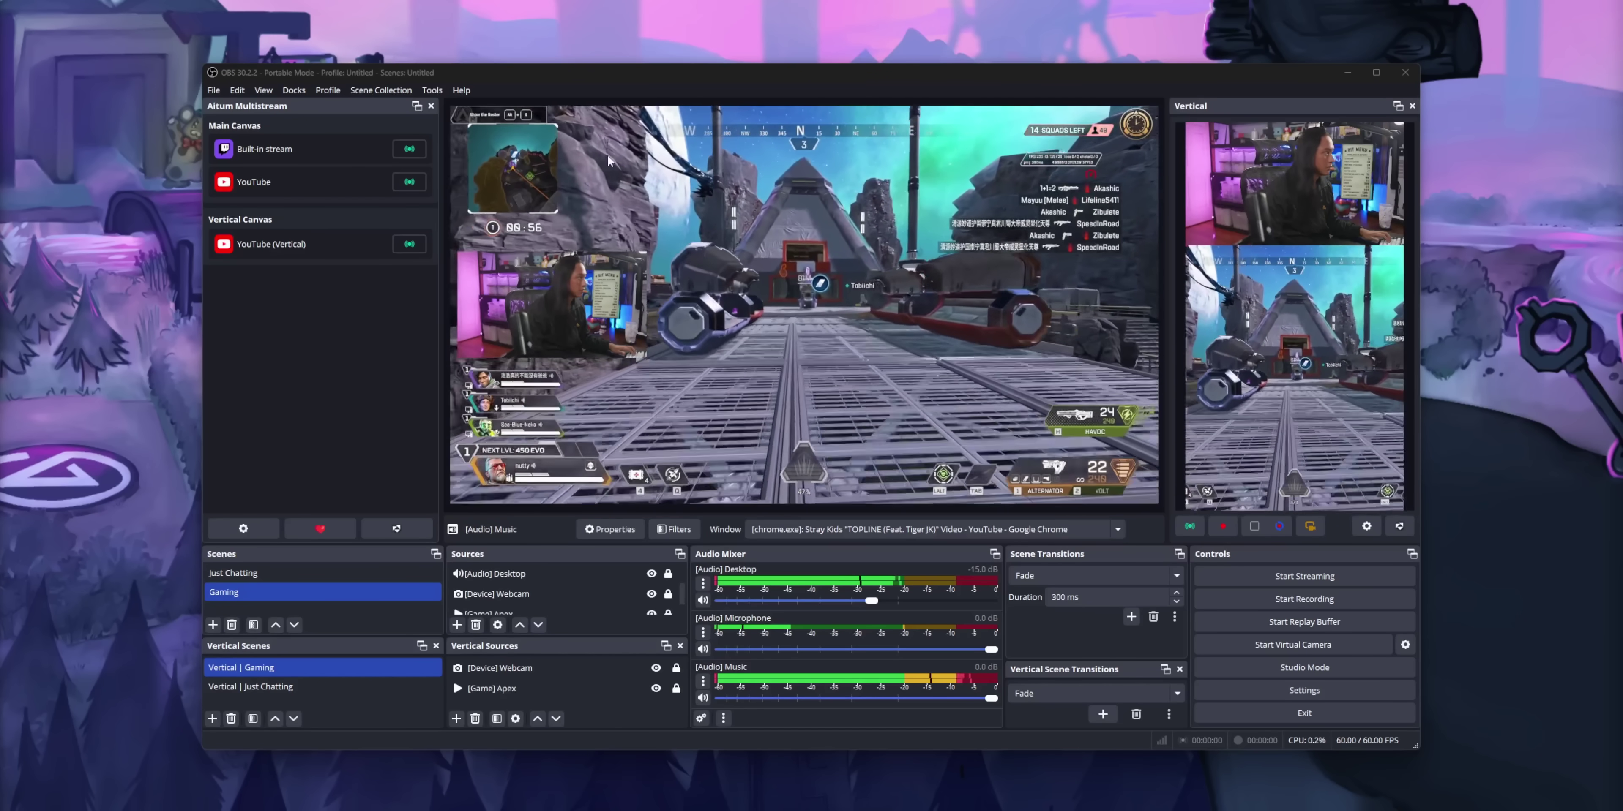
- Bring up the preview canvas context menu for adding a new source
{"action": "left_click", "coordinate": [263, 90]}
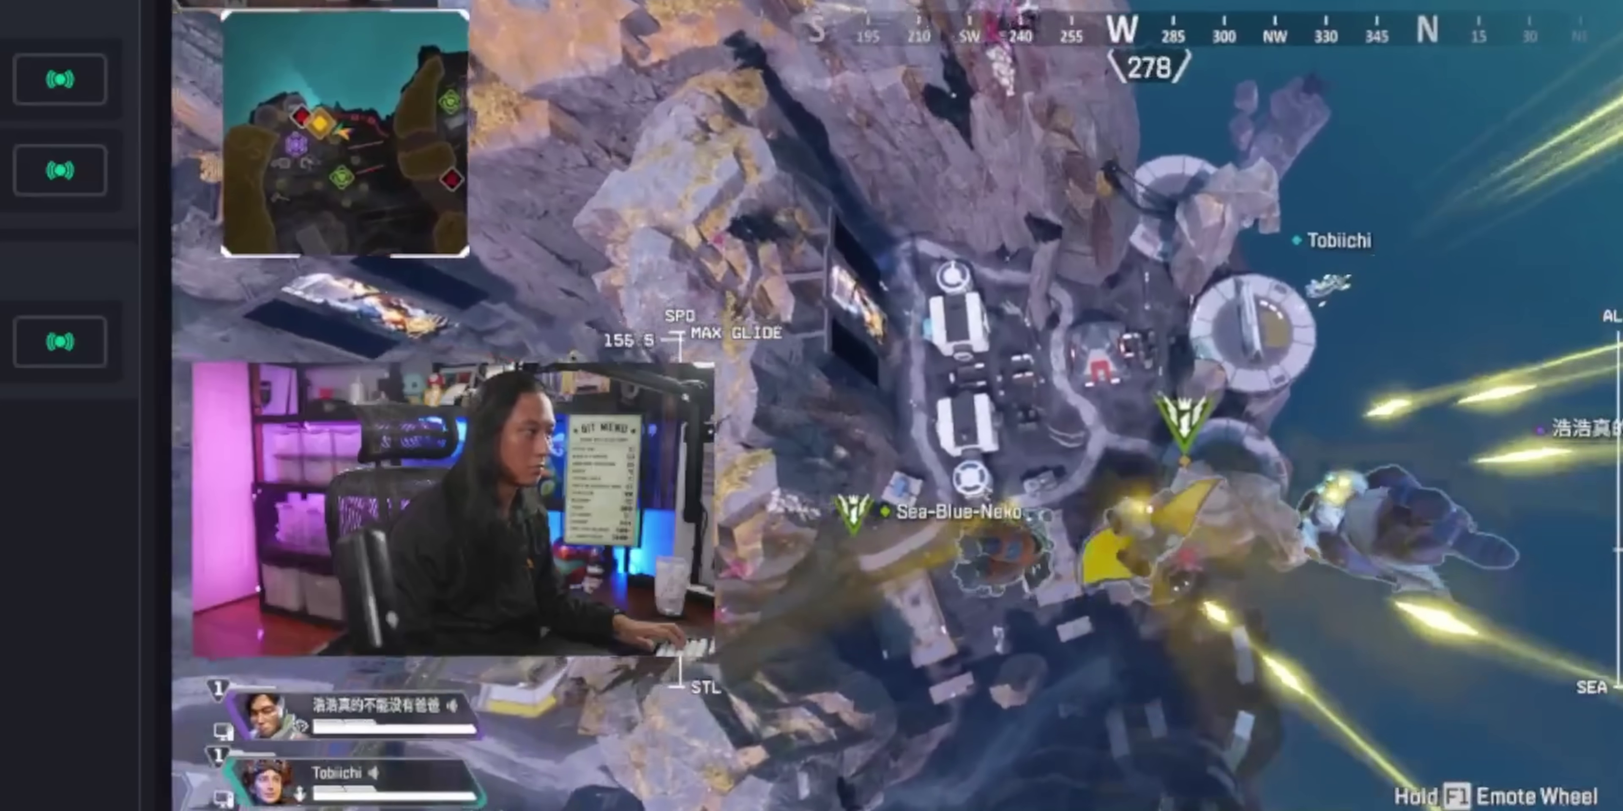
{"action": "right_click", "coordinate": [391, 111]}
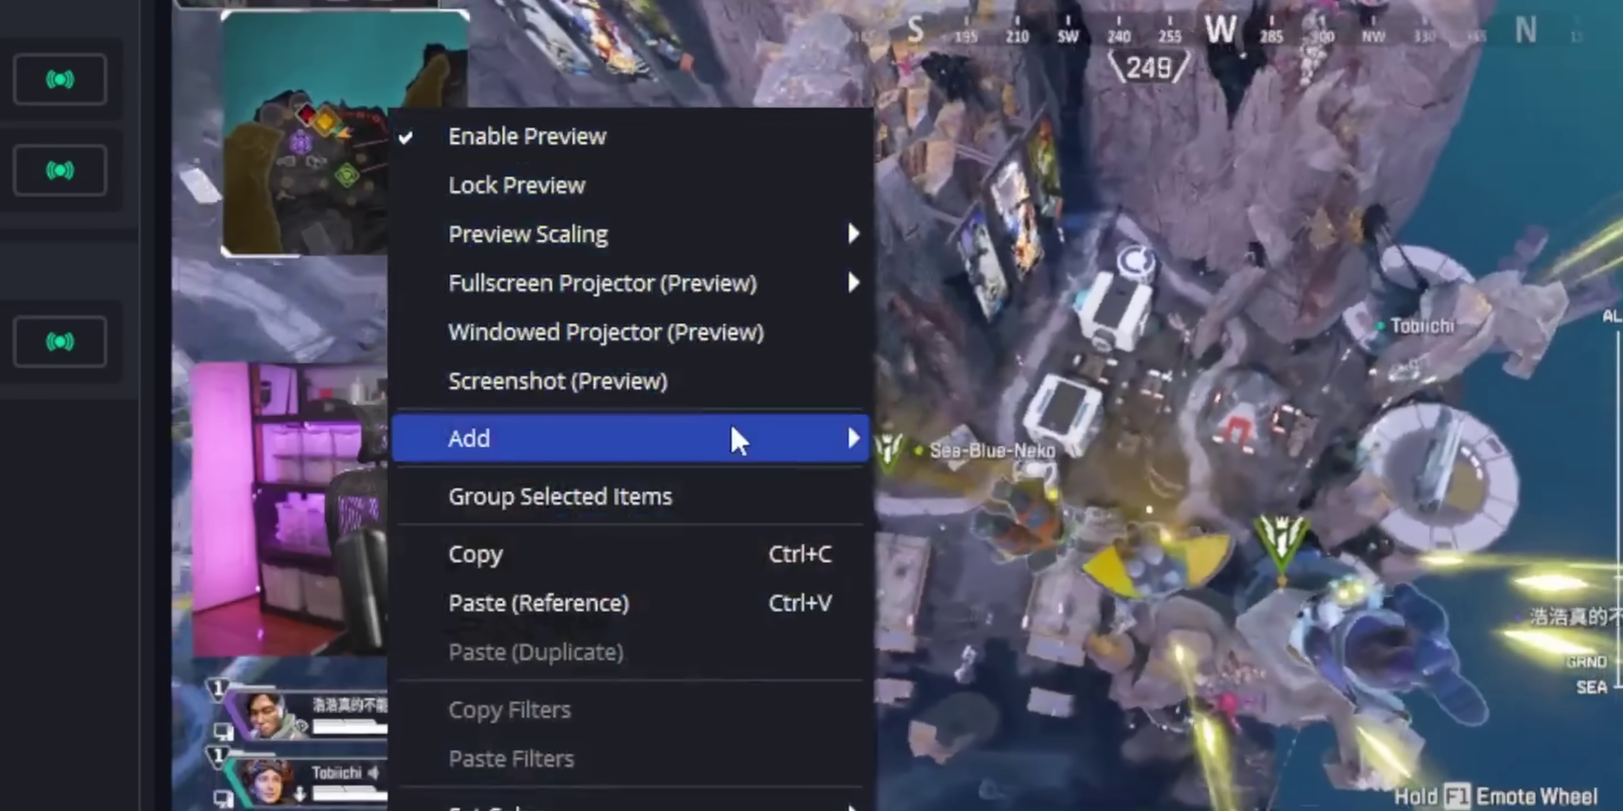
- Add an Application Audio Capture of the Stray Kids video window, and widen audio properties to show every track
{"action": "mouse_move", "coordinate": [736, 438]}
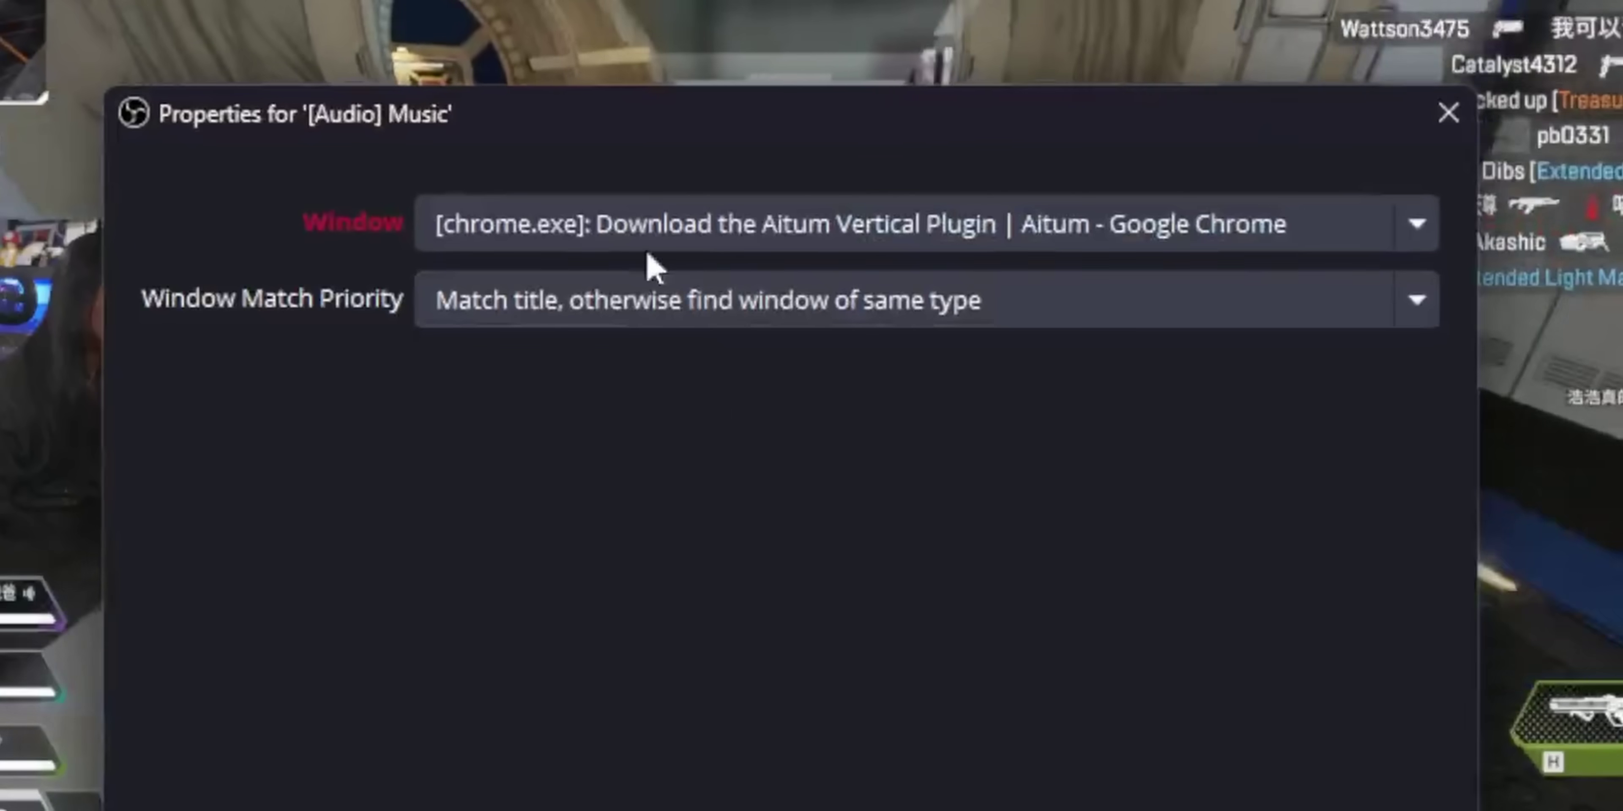
{"action": "left_click", "coordinate": [648, 246]}
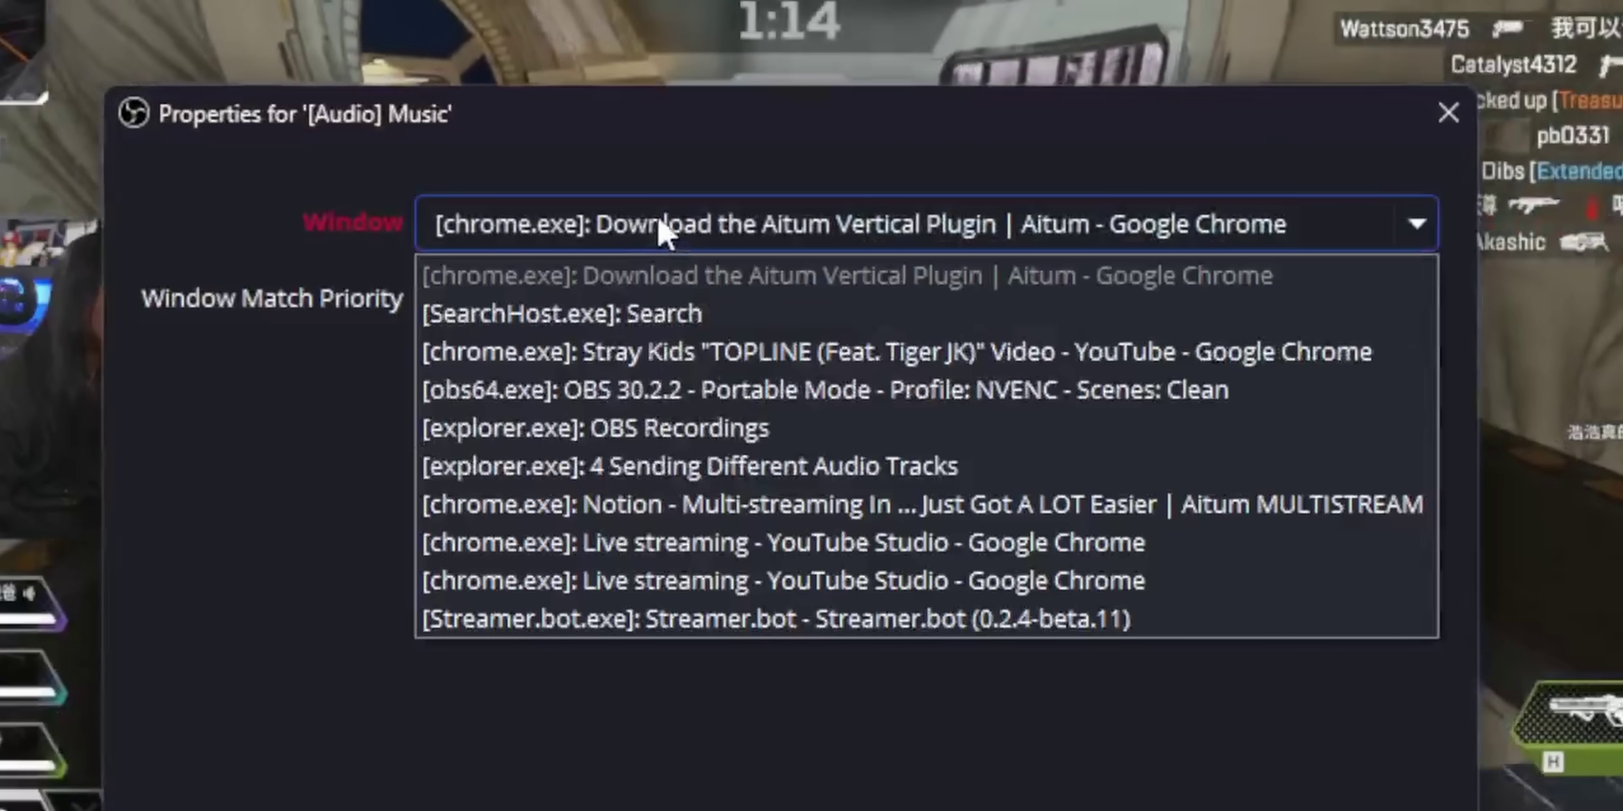
{"action": "left_click", "coordinate": [706, 351]}
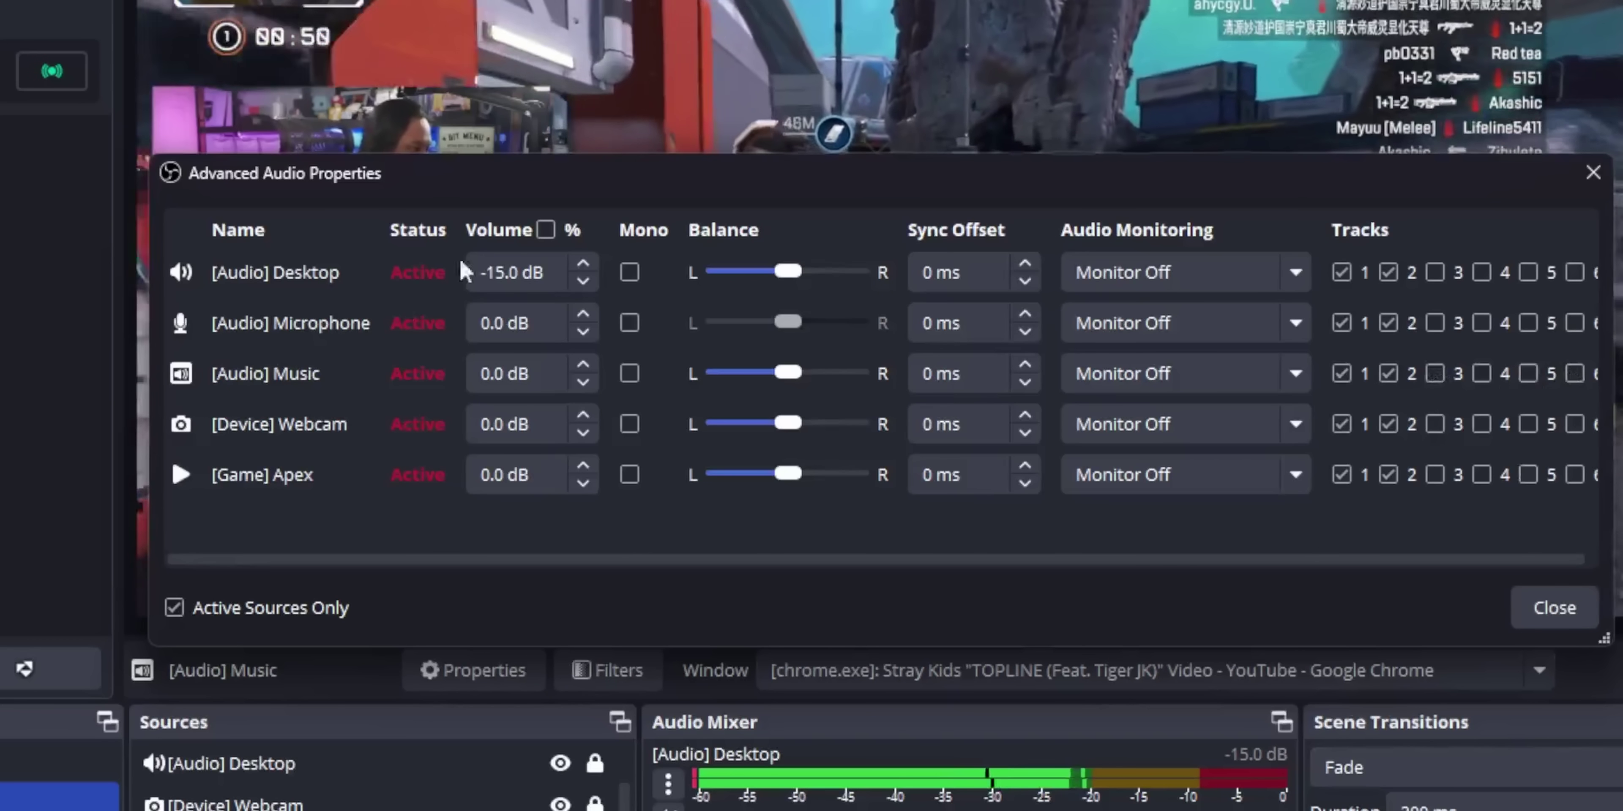
{"action": "left_click_drag", "start_coordinate": [494, 184], "coordinate": [364, 186]}
{"action": "left_click_drag", "start_coordinate": [1484, 391], "coordinate": [1605, 390]}
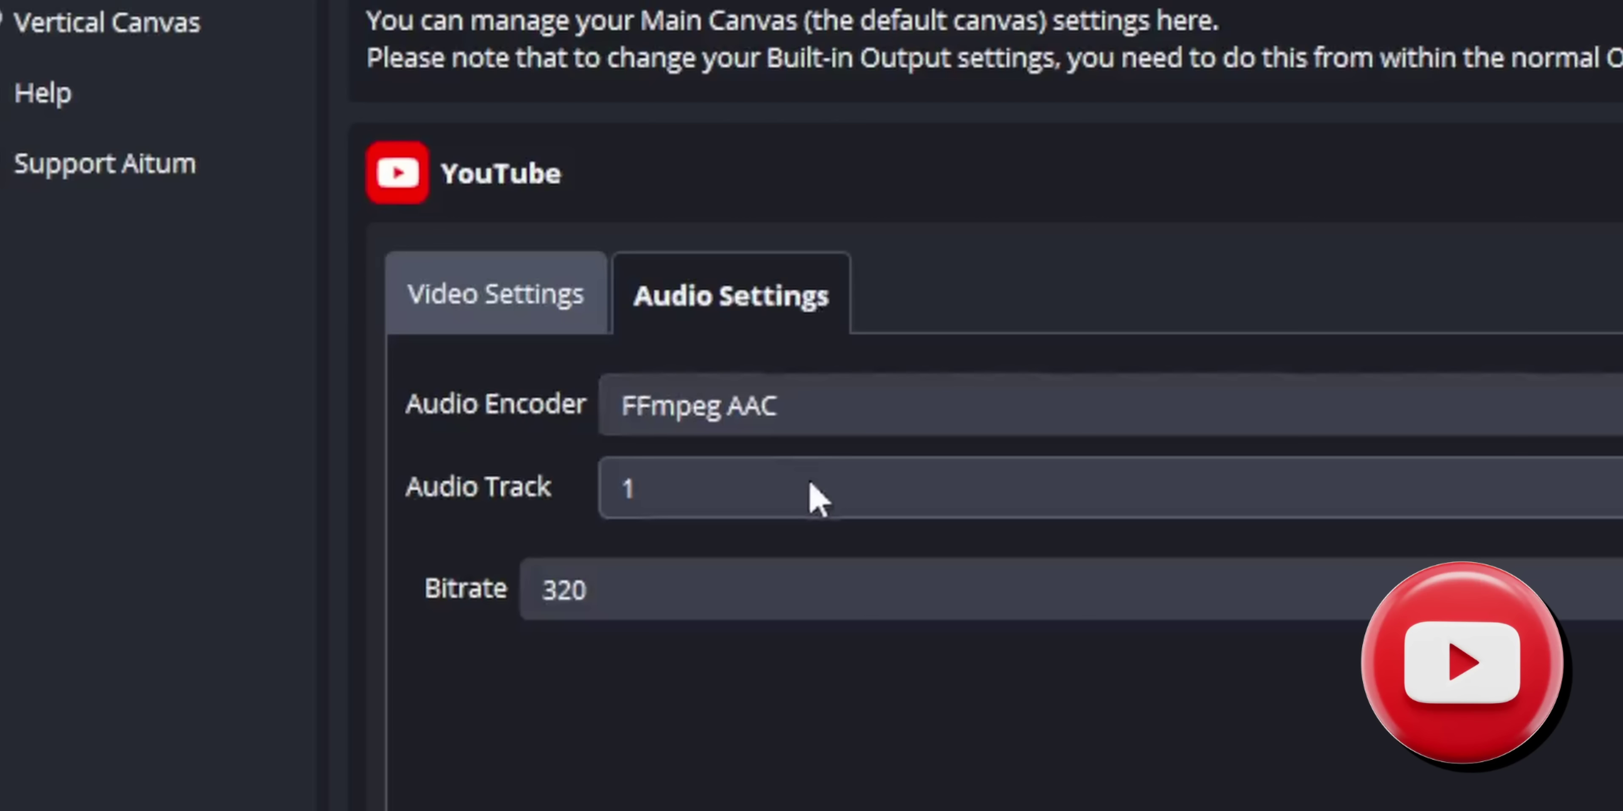
- Set the Aitum YouTube output's Audio Track to track 2
{"action": "left_click", "coordinate": [809, 488]}
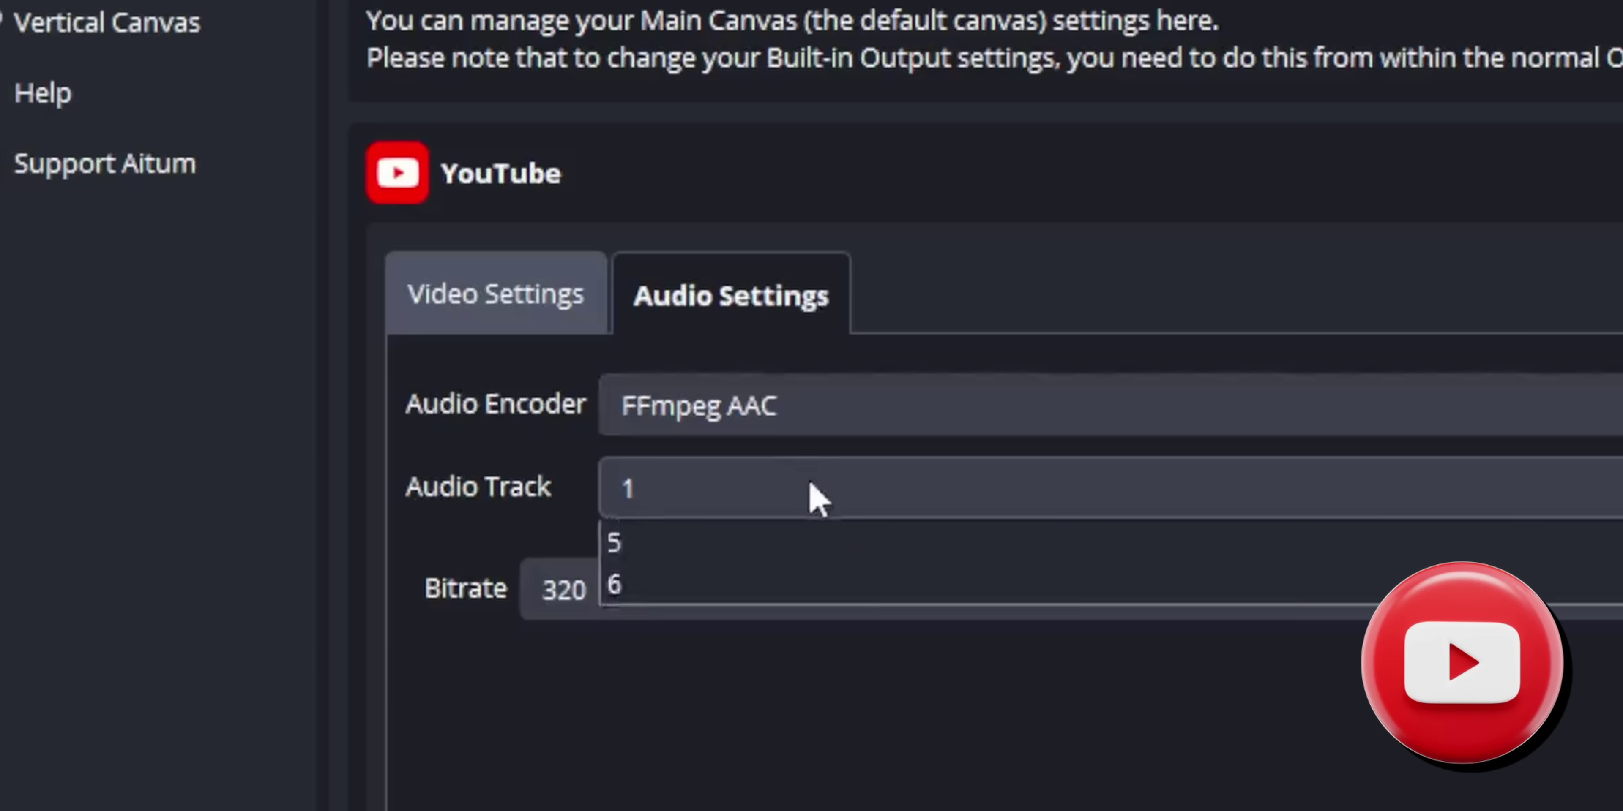
{"action": "left_click", "coordinate": [795, 590]}
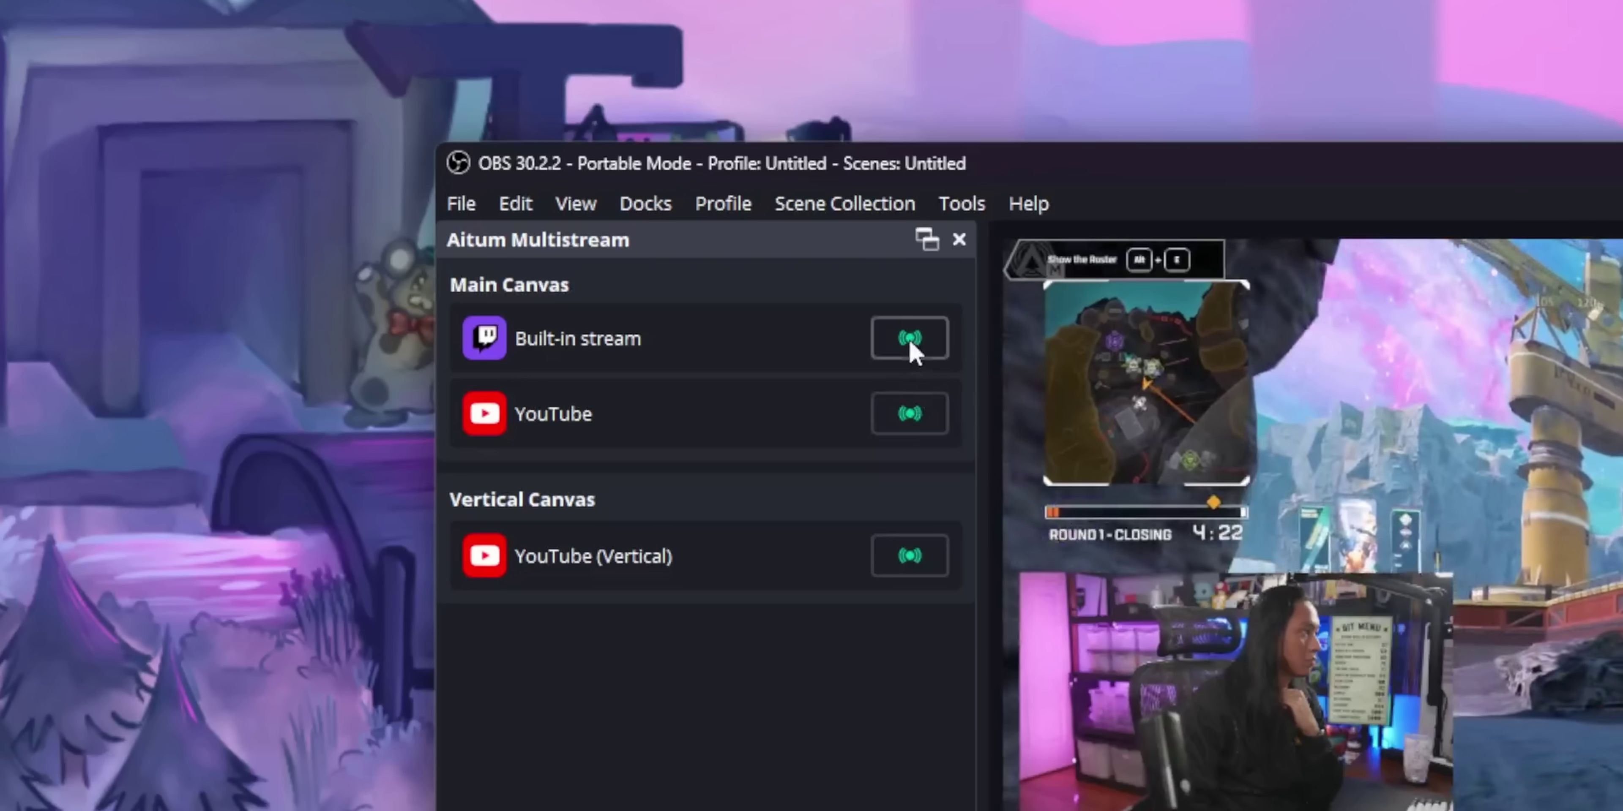
- Start the YouTube output stream from the Aitum Multistream dock
{"action": "left_click", "coordinate": [943, 429]}
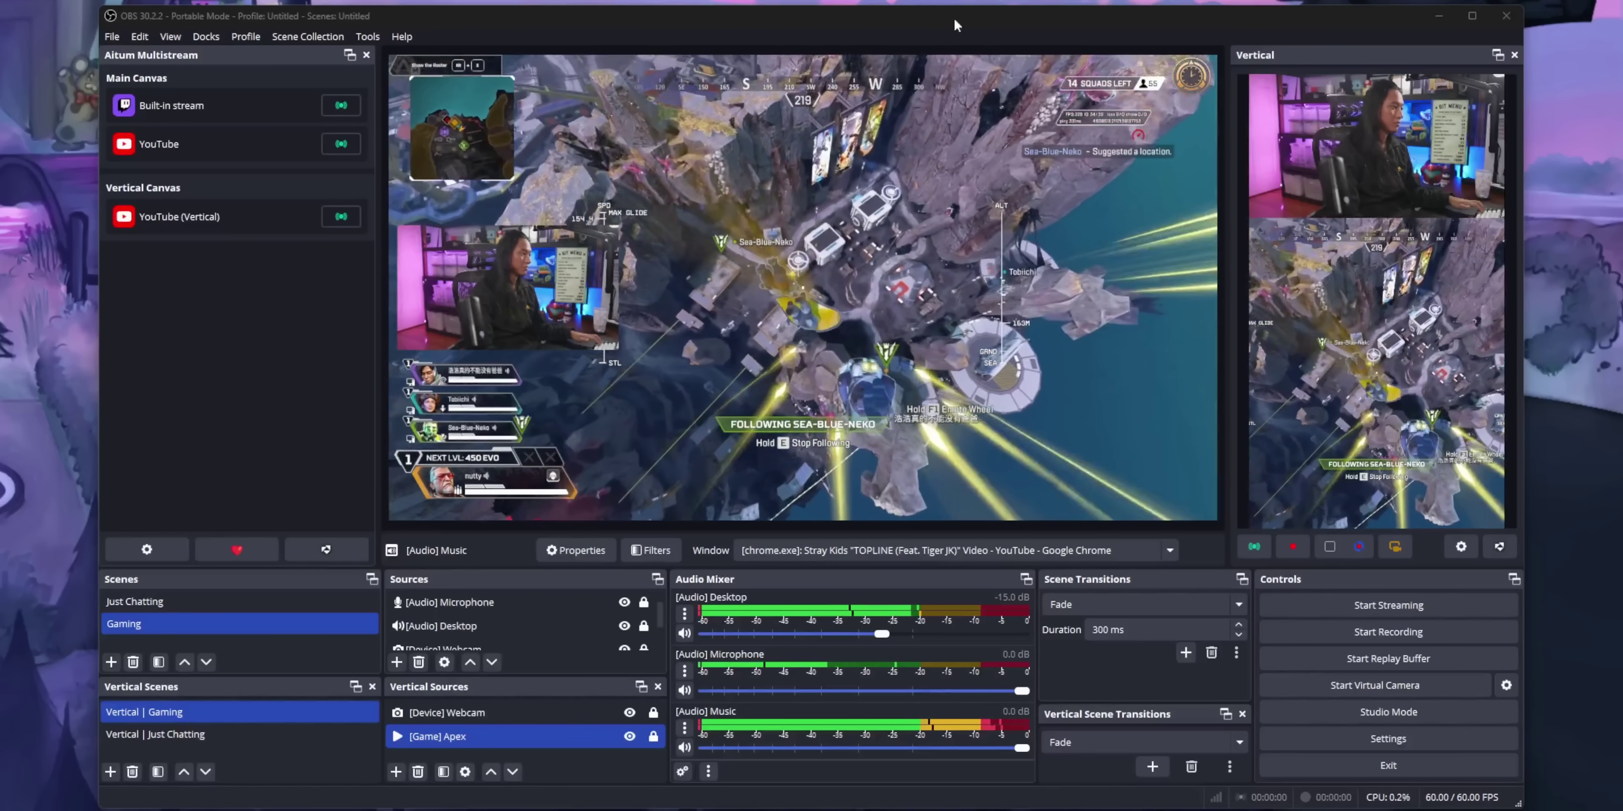
- Begin adding a new YouTube output to the Vertical Canvas in the multistream settings
{"action": "left_click", "coordinate": [144, 550]}
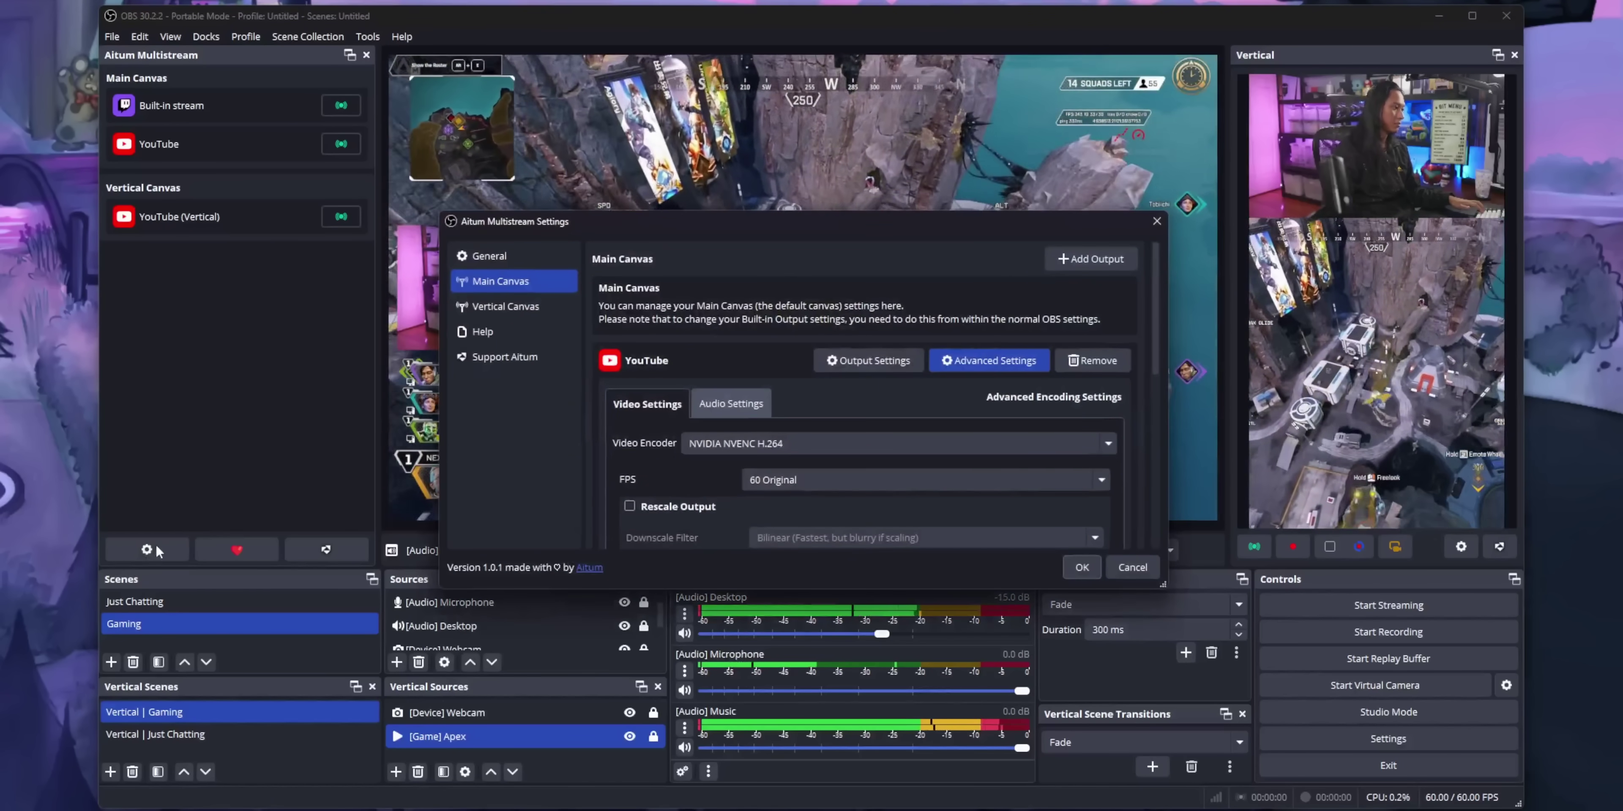
{"action": "left_click", "coordinate": [538, 307]}
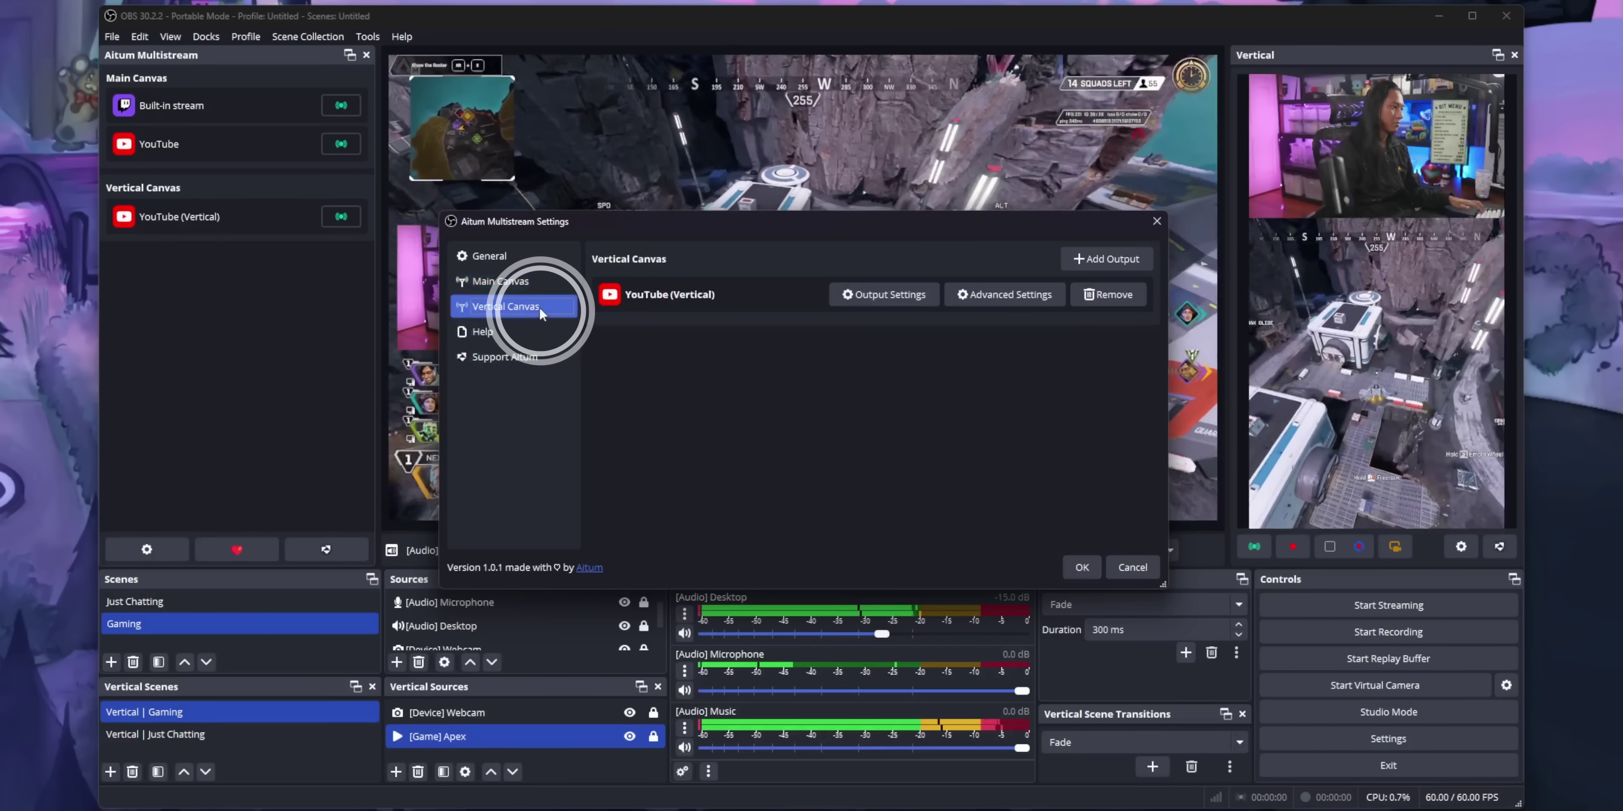
{"action": "left_click", "coordinate": [1107, 259]}
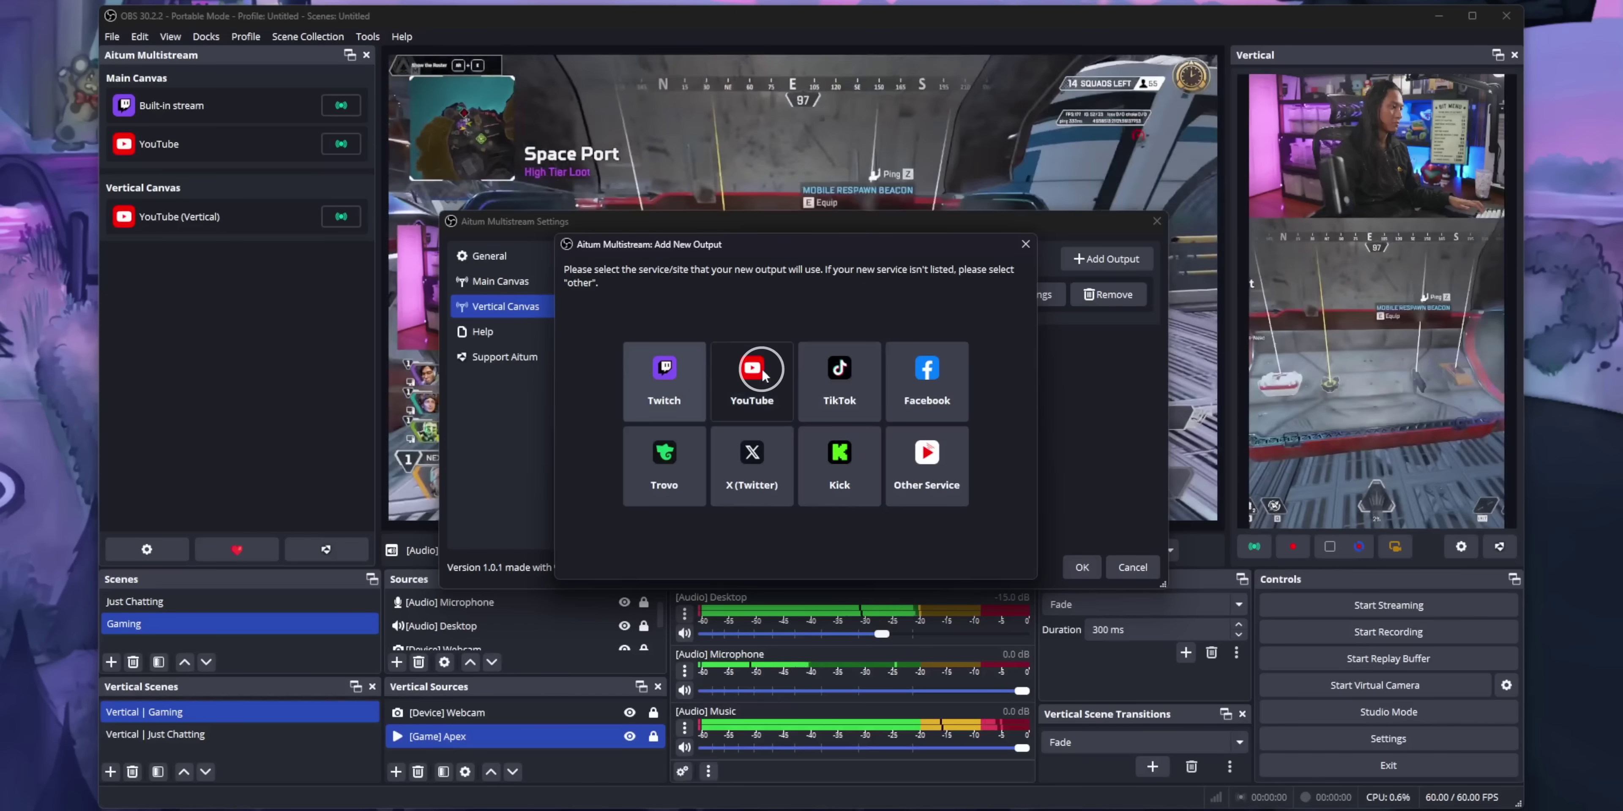
{"action": "left_click", "coordinate": [752, 378]}
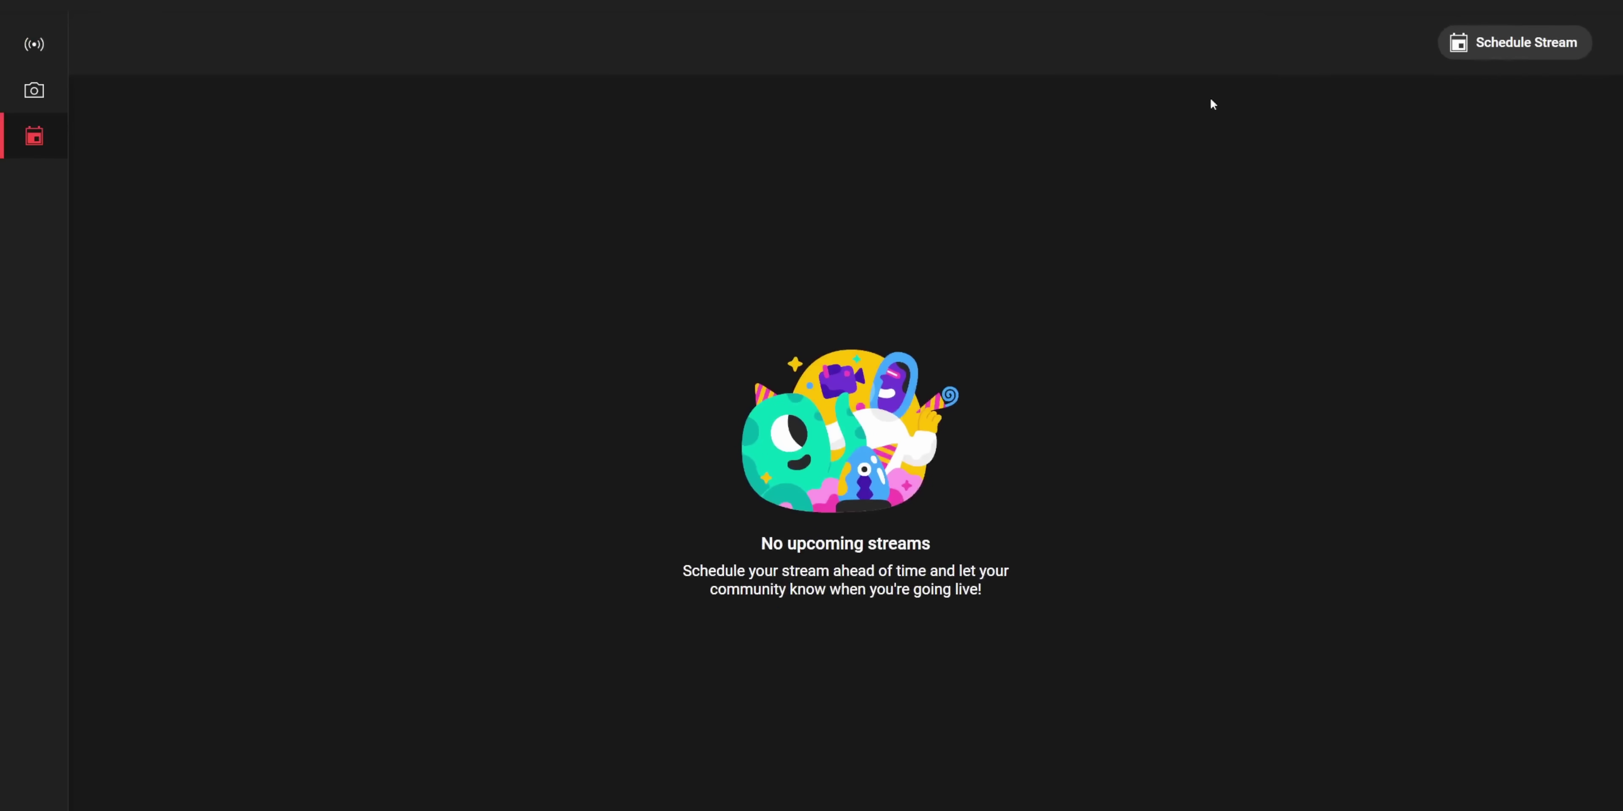
- Schedule a new YouTube stream and create a stream key named Vertical
{"action": "left_click", "coordinate": [1523, 47]}
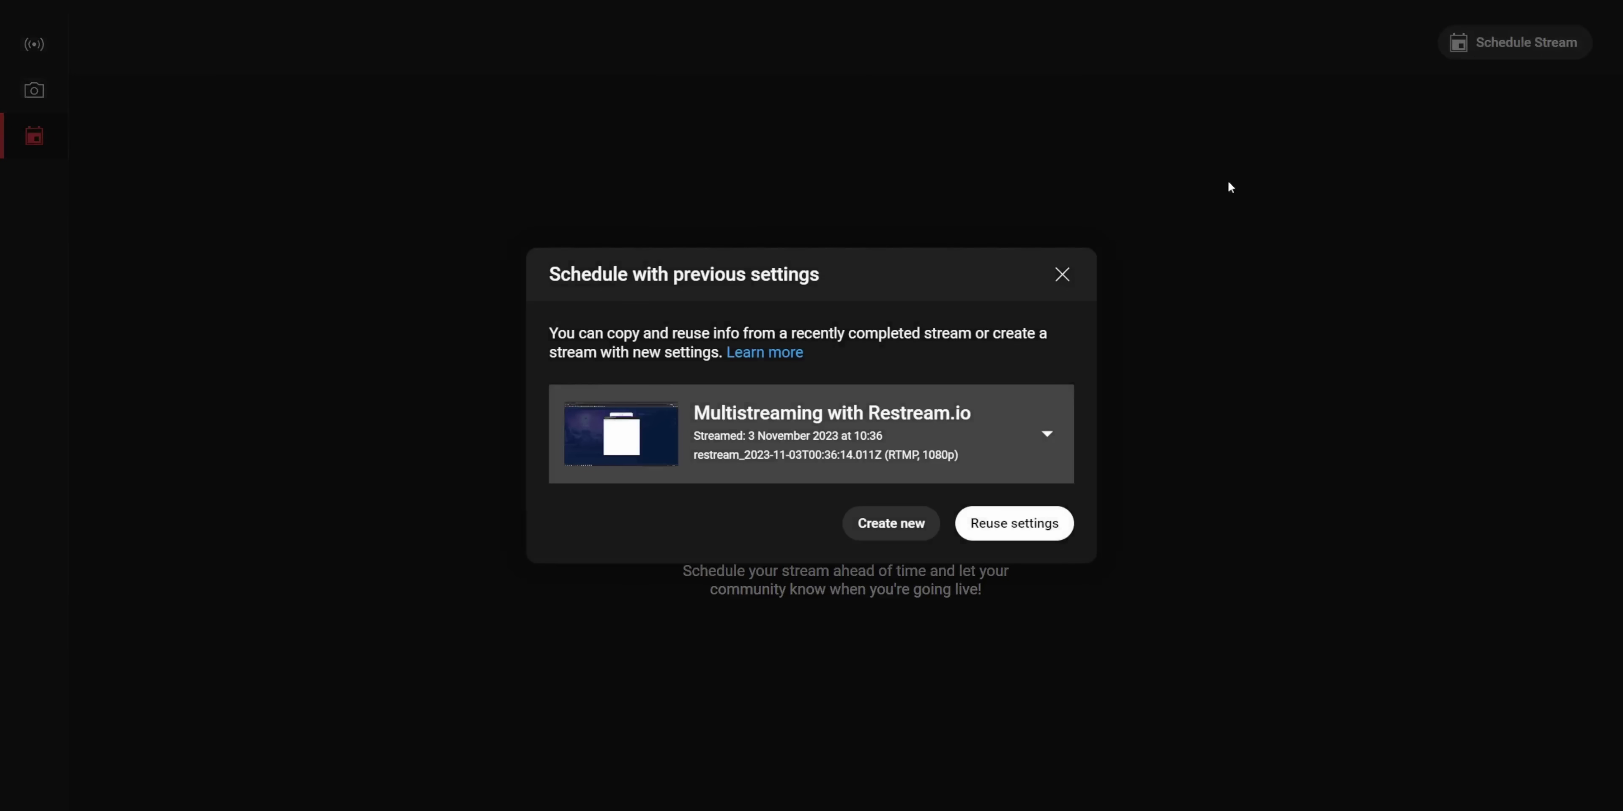
{"action": "left_click", "coordinate": [881, 537]}
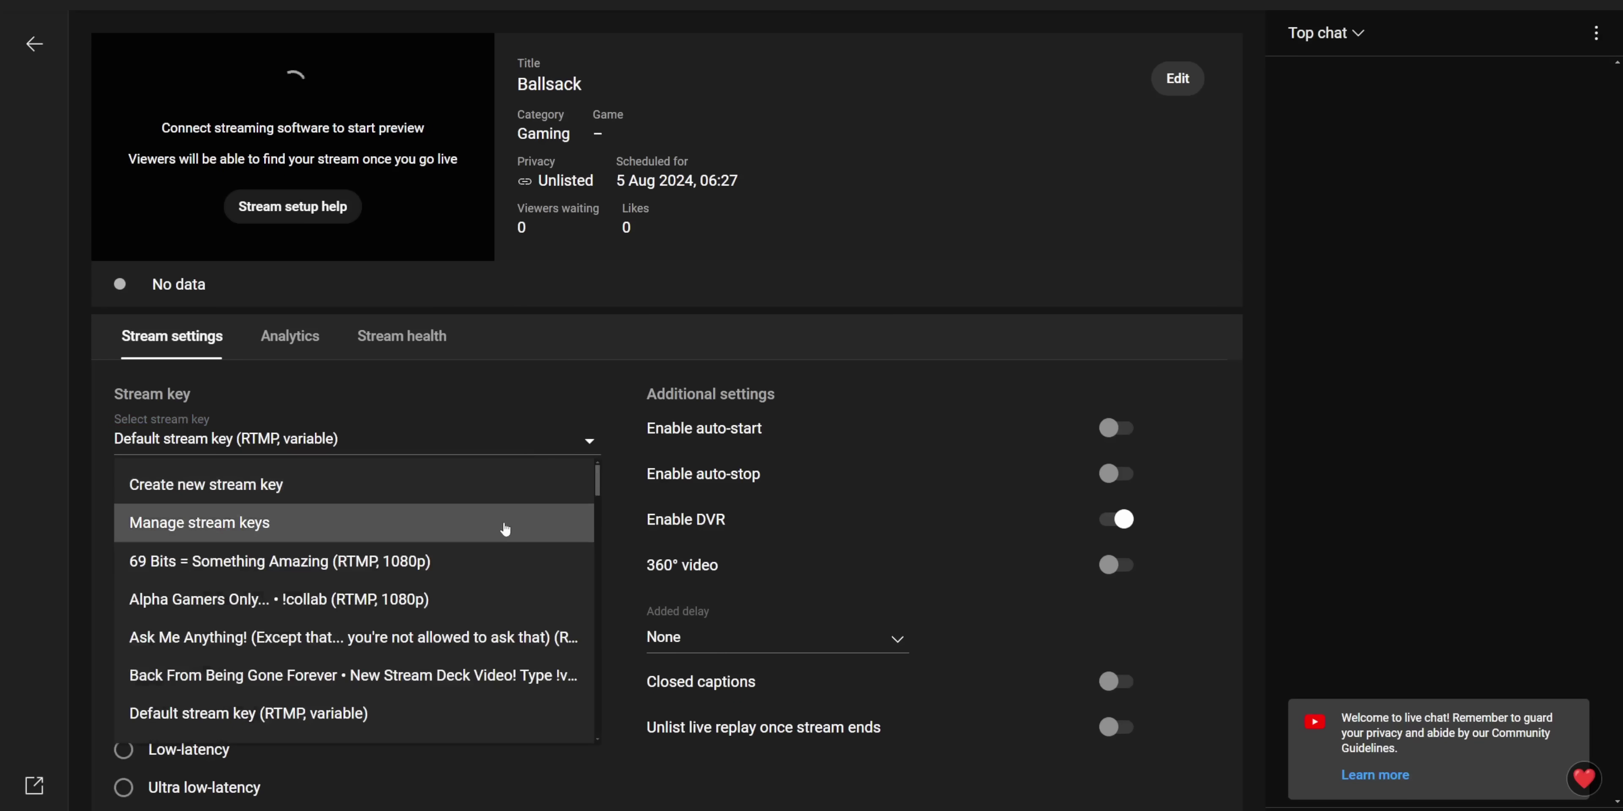
{"action": "left_click", "coordinate": [529, 498]}
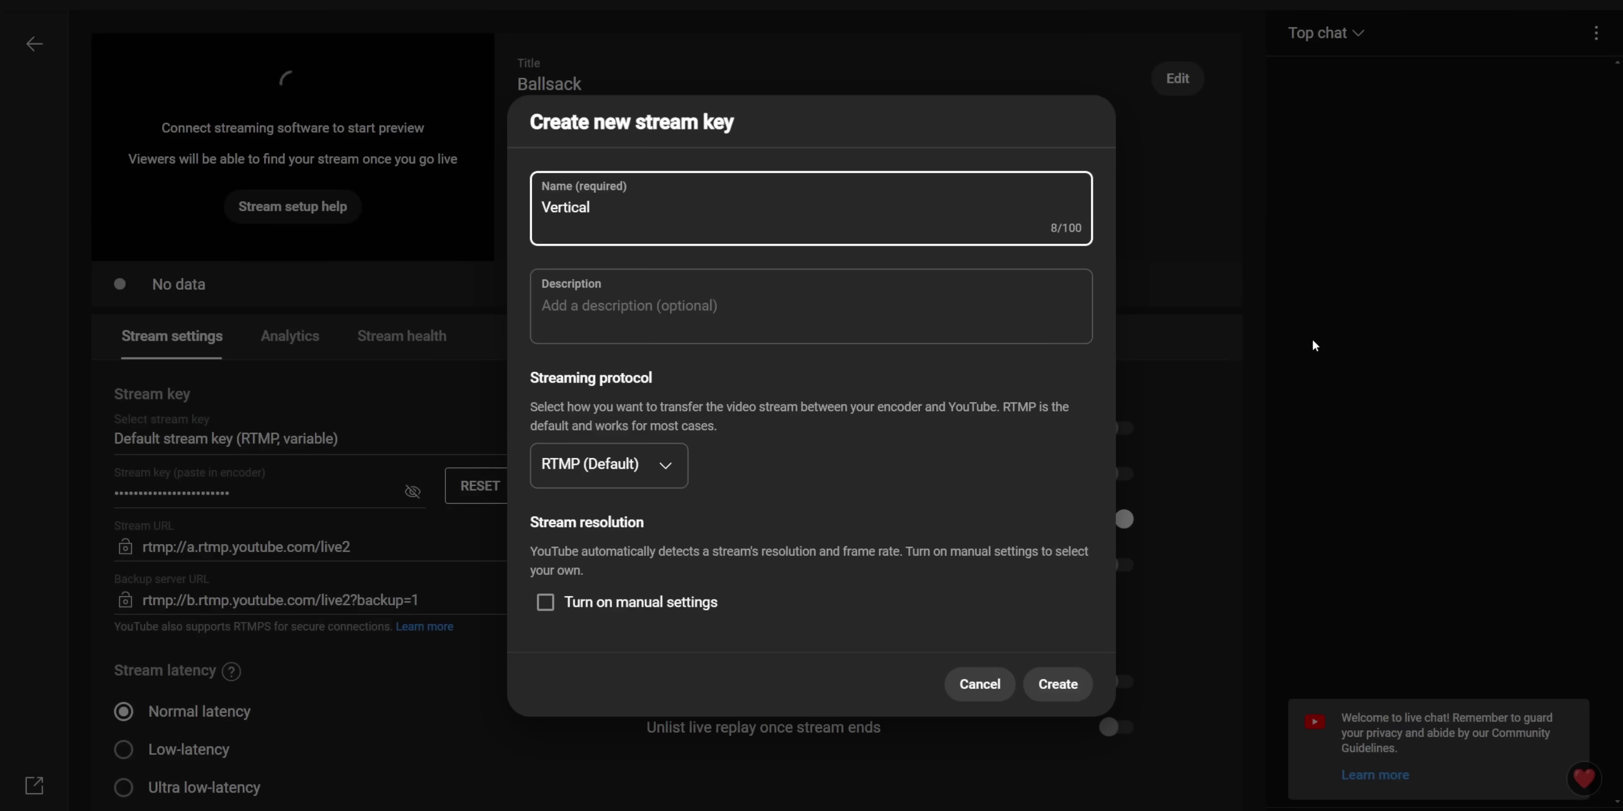
{"action": "left_click", "coordinate": [1069, 692]}
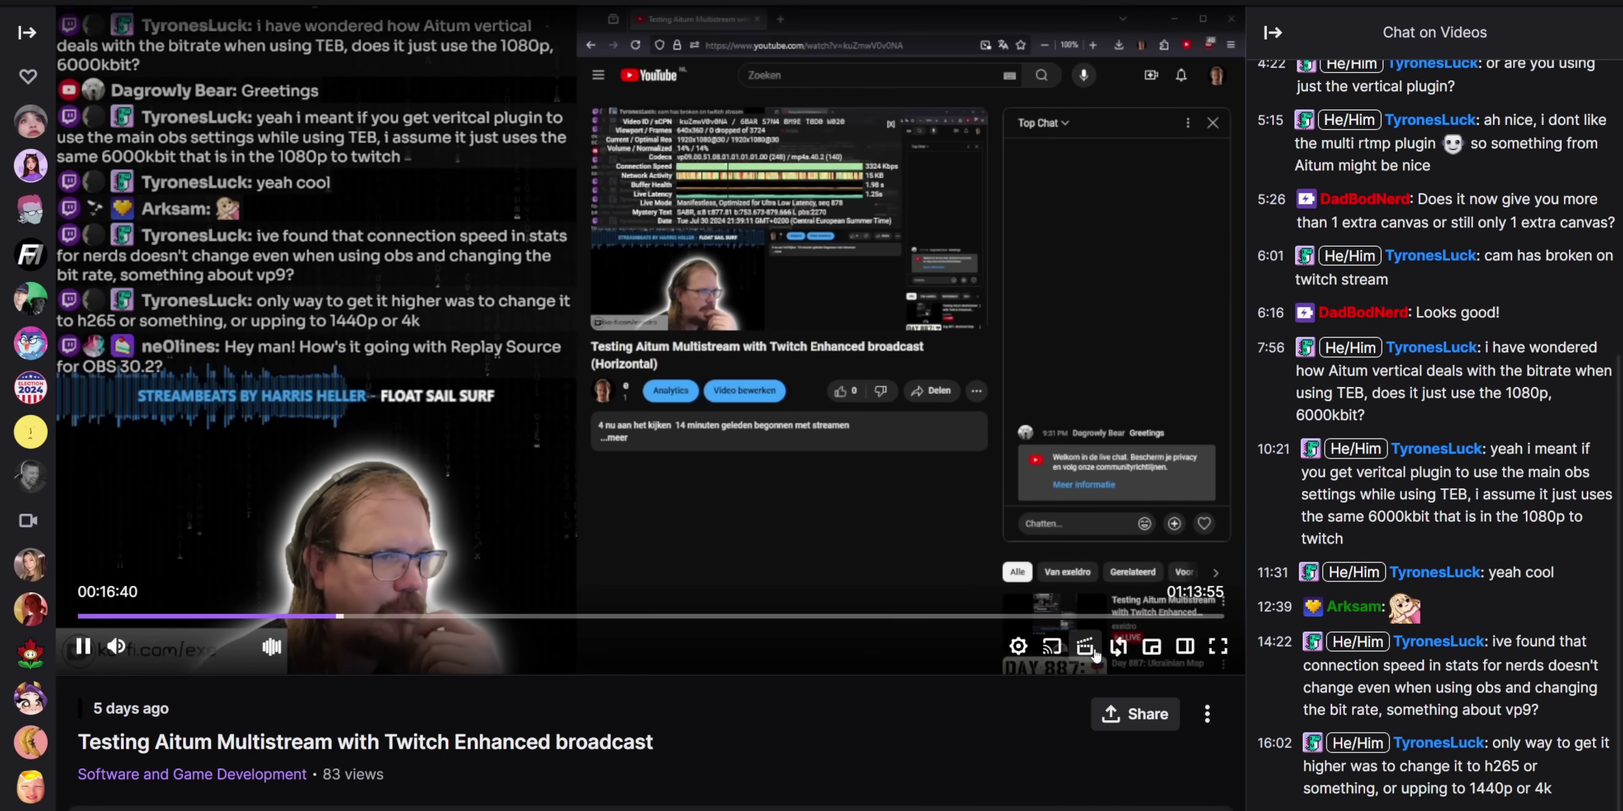
- Pick a different video quality in the Twitch player's settings
{"action": "left_click", "coordinate": [1018, 648]}
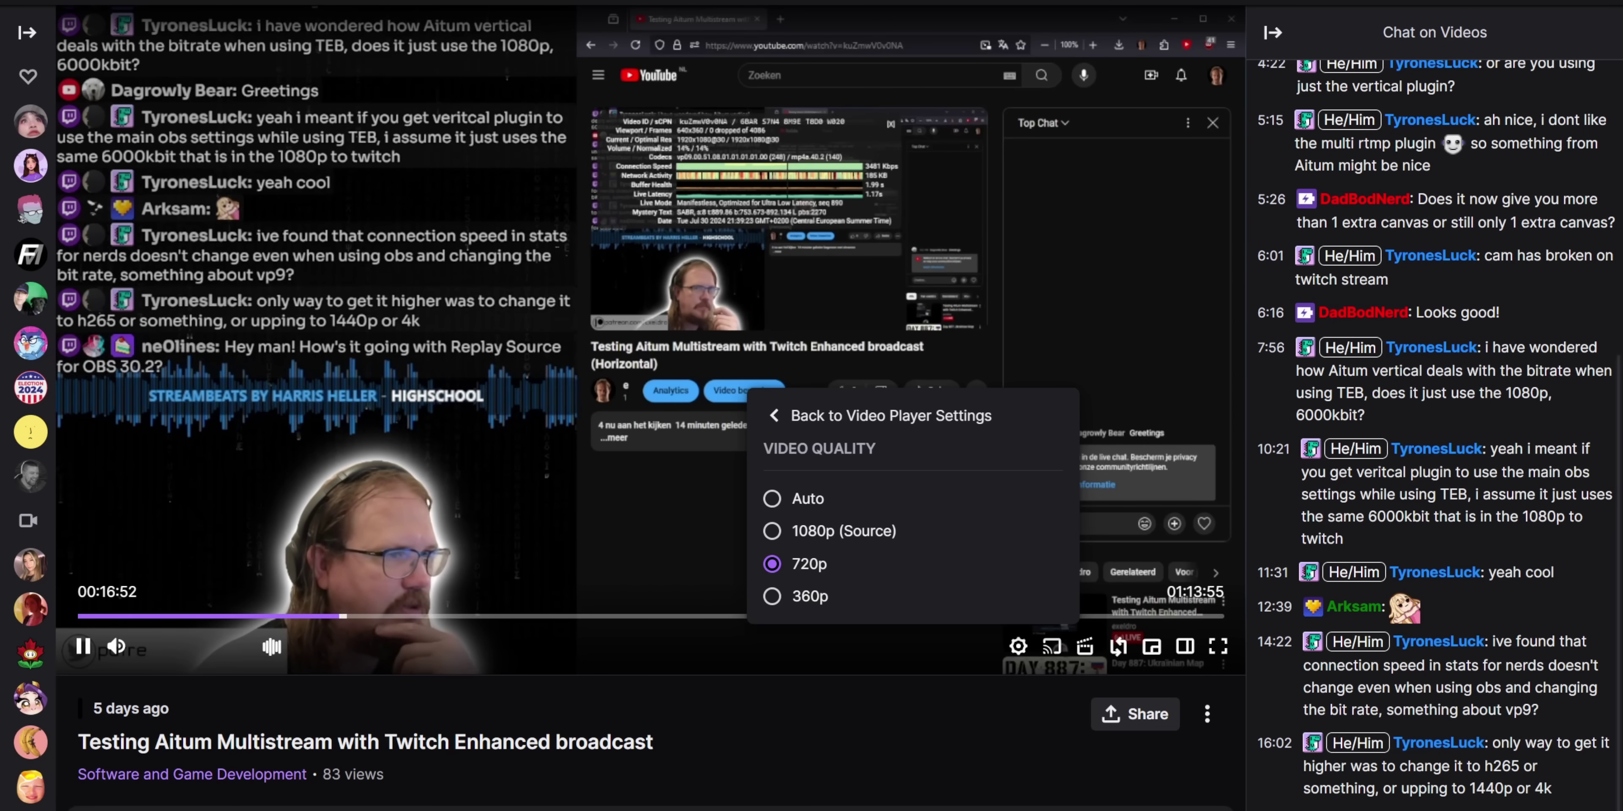
{"action": "left_click", "coordinate": [817, 608]}
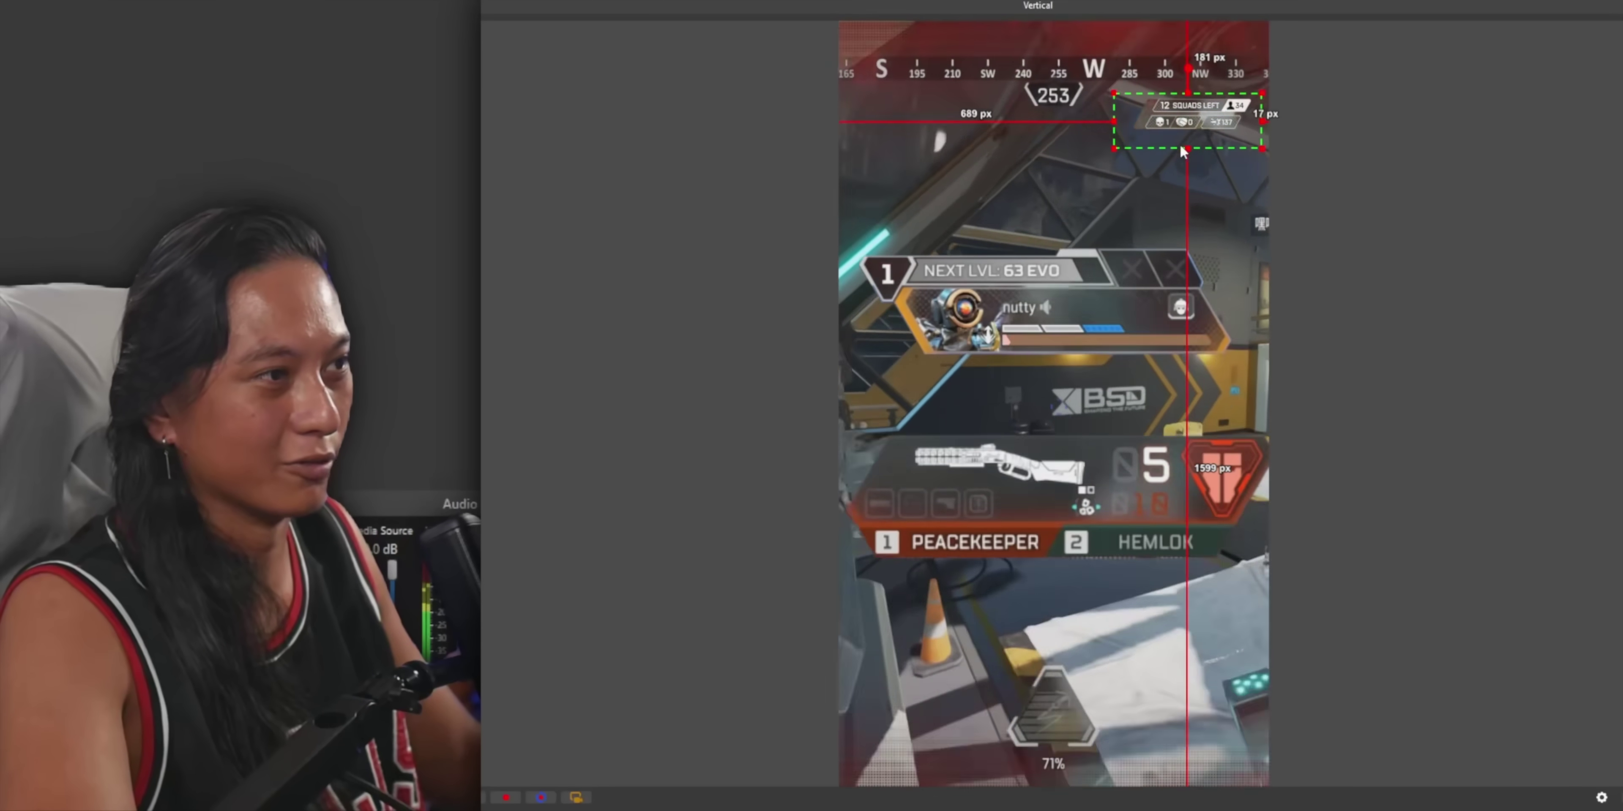
- Crop and enlarge the 'squads left' HUD counter near the top of the vertical layout
{"action": "left_click_drag", "start_coordinate": [1114, 149], "coordinate": [1070, 245]}
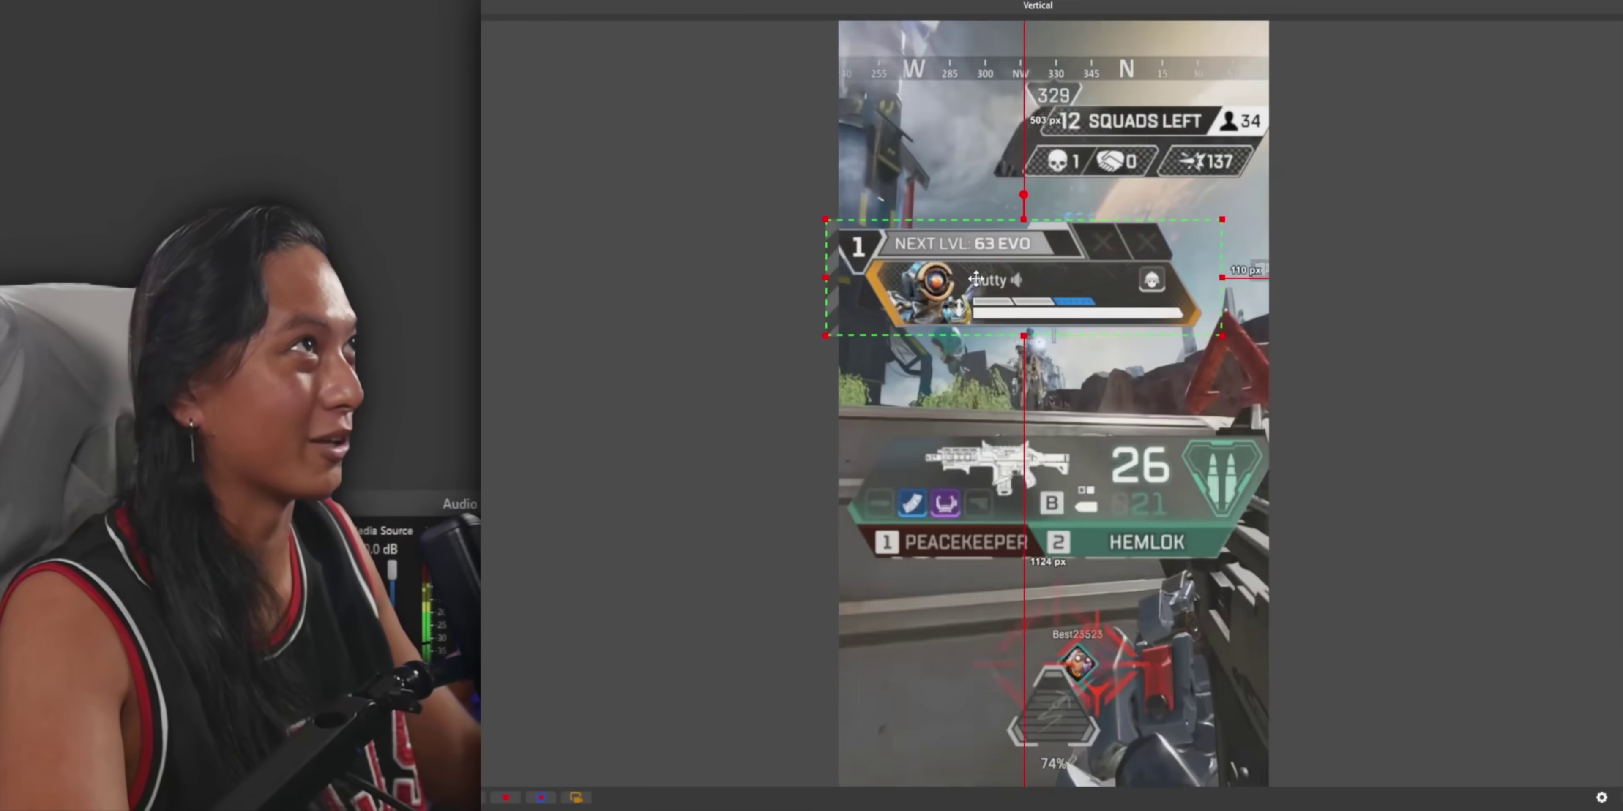